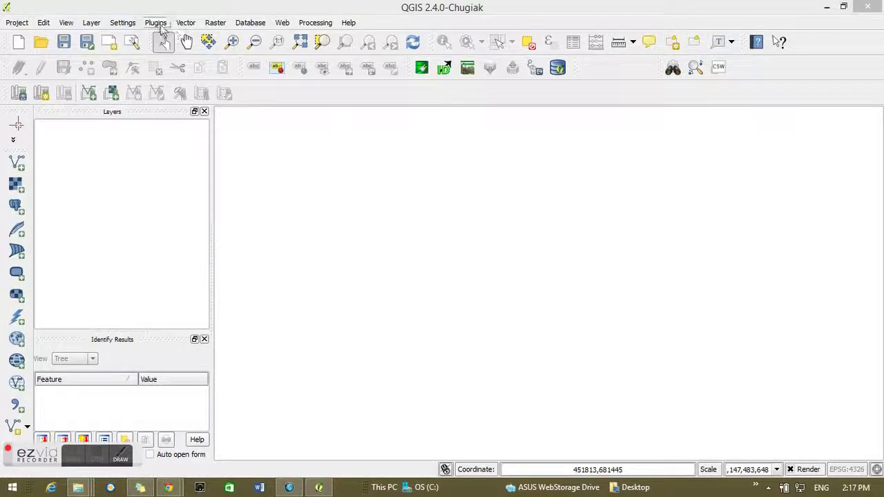
Step: Load patientsshapeKertau.shp from tutorialQGIS/DataXYandMark as a vector layer
{"action": "left_click", "coordinate": [184, 23]}
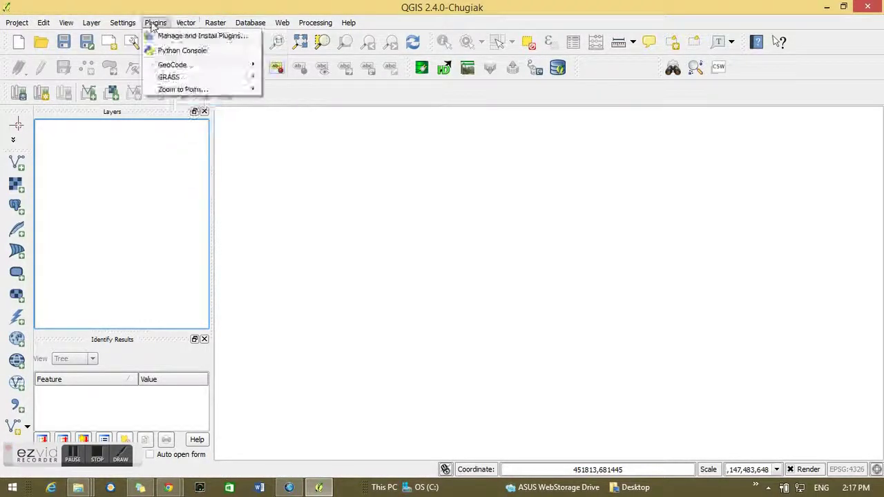
{"action": "mouse_move", "coordinate": [102, 25]}
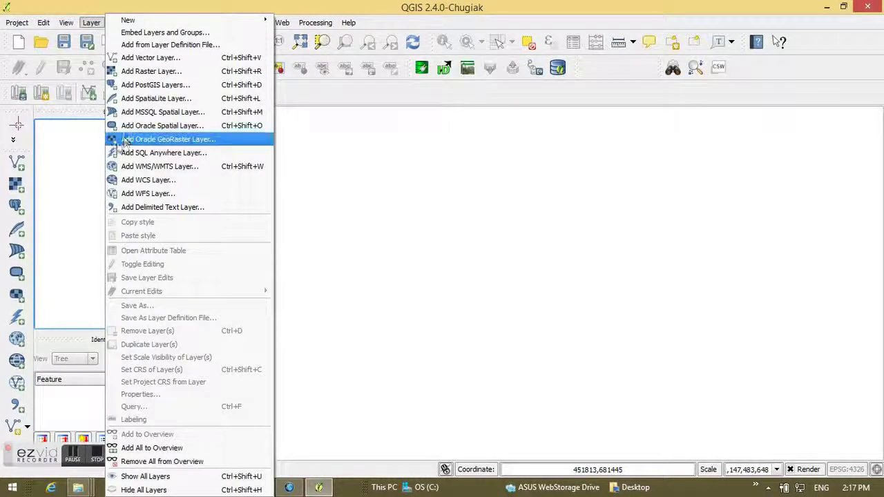
{"action": "left_click", "coordinate": [155, 59]}
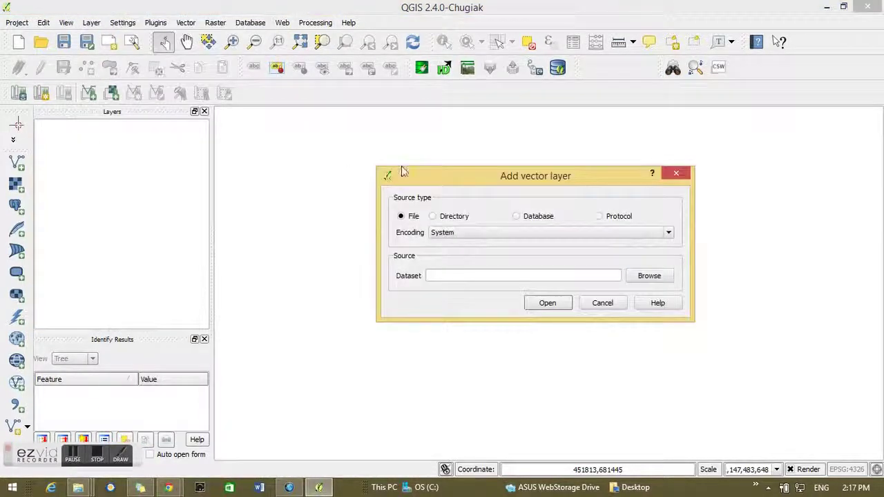
{"action": "left_click", "coordinate": [650, 276]}
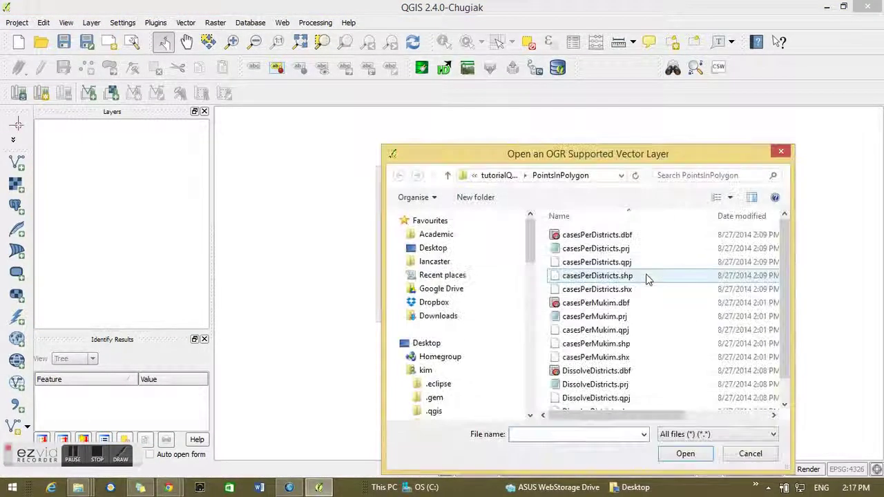
{"action": "left_click", "coordinate": [497, 177]}
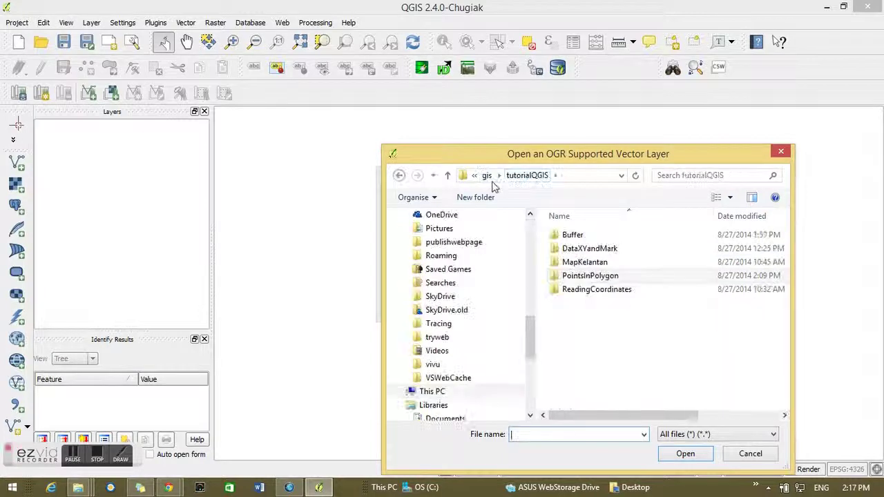
{"action": "double_click", "coordinate": [600, 251]}
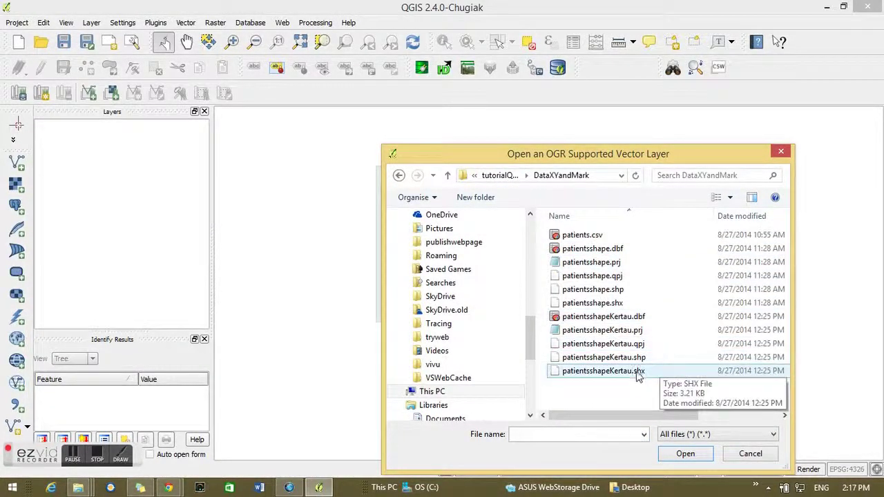
{"action": "left_click", "coordinate": [622, 358]}
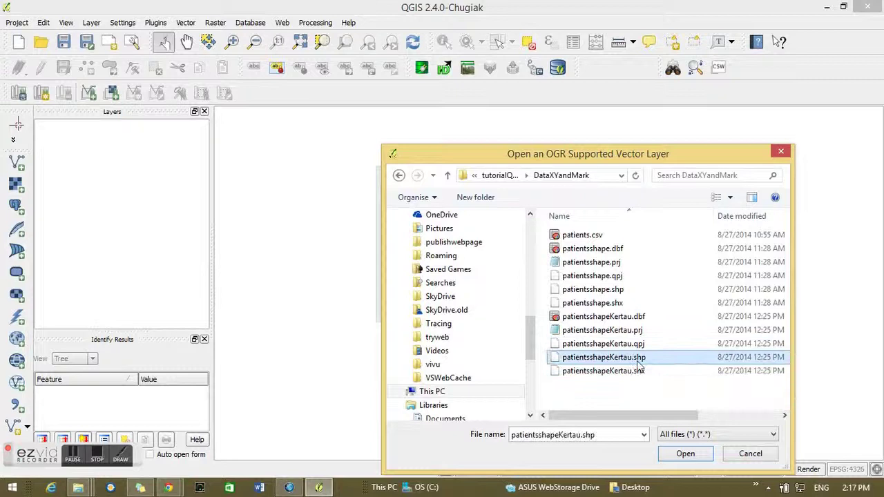
{"action": "left_click", "coordinate": [685, 453]}
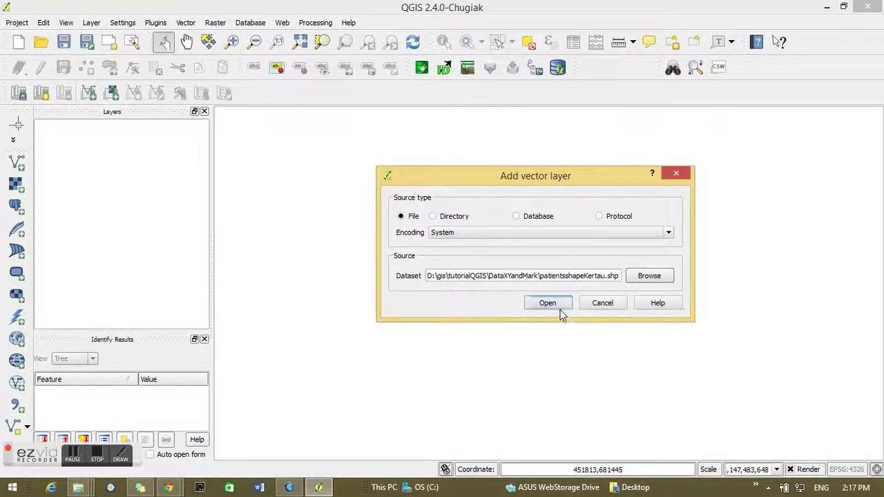
{"action": "left_click", "coordinate": [547, 303]}
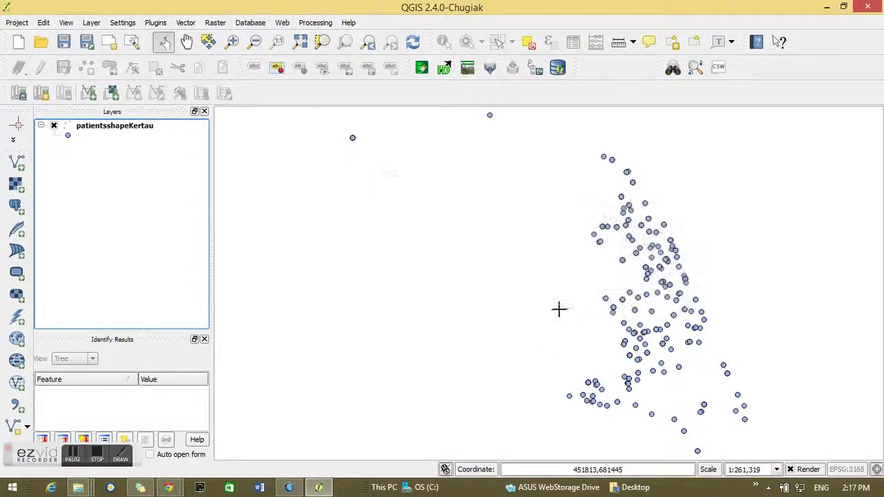
{"action": "right_click", "coordinate": [116, 127]}
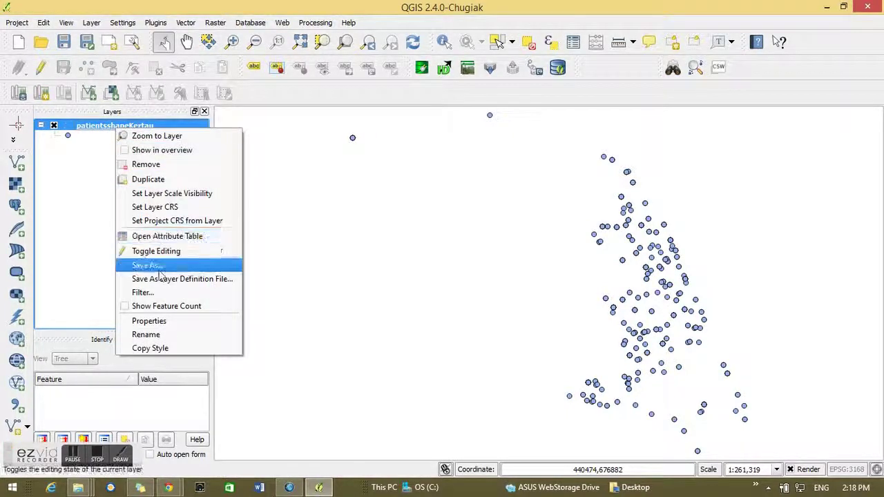
{"action": "left_click", "coordinate": [167, 322]}
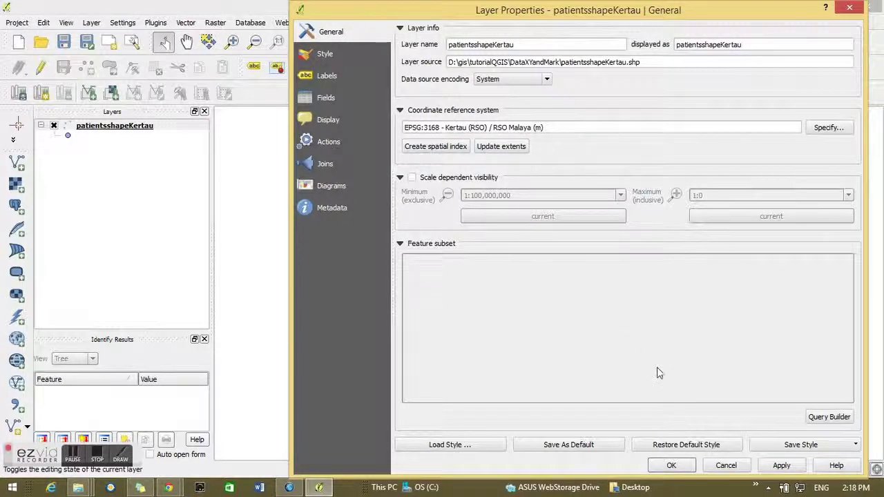
{"action": "left_click", "coordinate": [671, 465]}
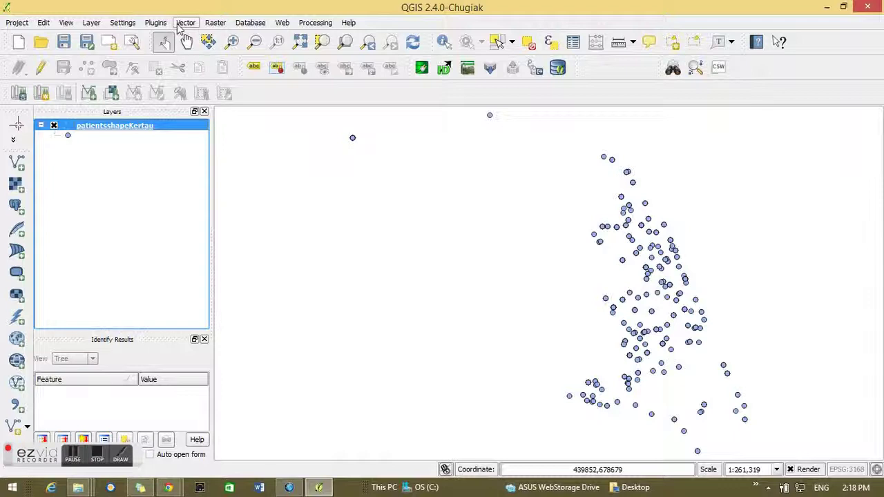
Step: Load Kelantan_2010.shp from the MapKelantan folder with the Kertau (RSO) / RSO Malaya (m) CRS
{"action": "left_click", "coordinate": [91, 22]}
{"action": "left_click", "coordinate": [125, 58]}
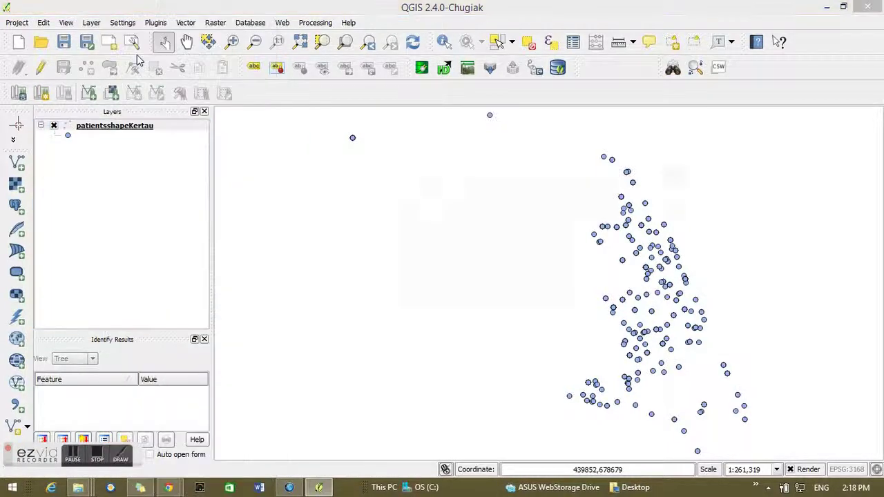
{"action": "left_click", "coordinate": [647, 276]}
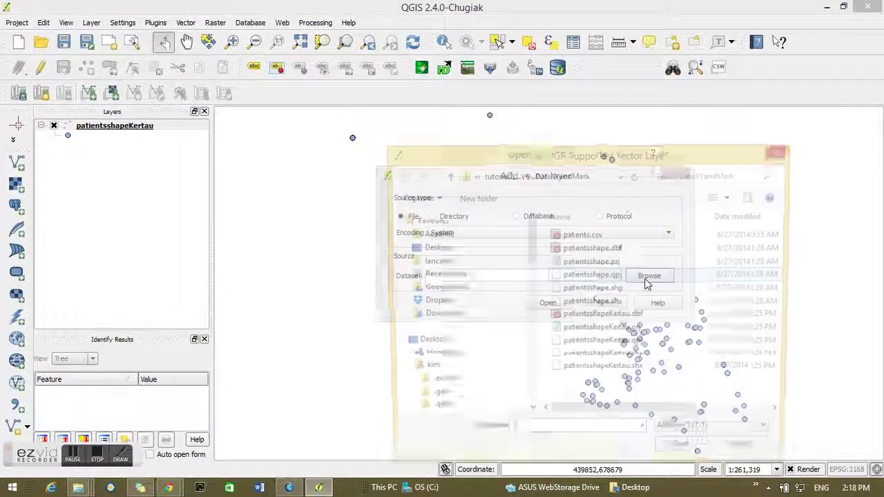
{"action": "left_click", "coordinate": [509, 177]}
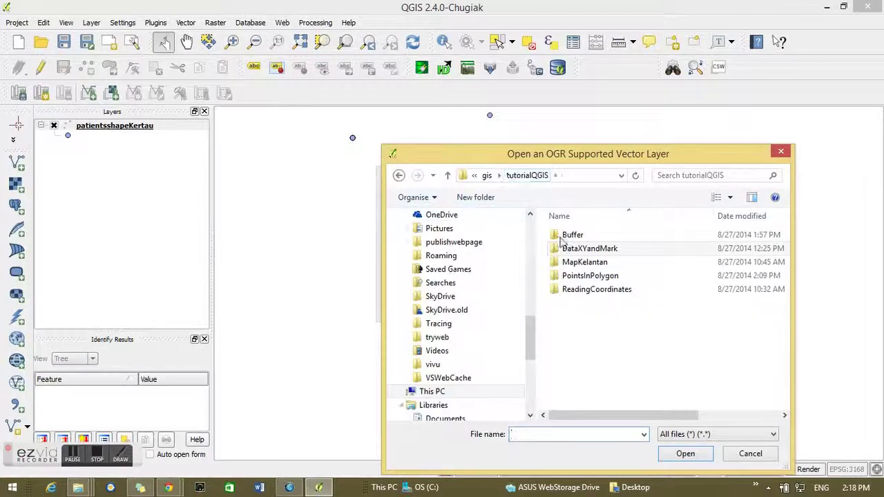
{"action": "double_click", "coordinate": [610, 268]}
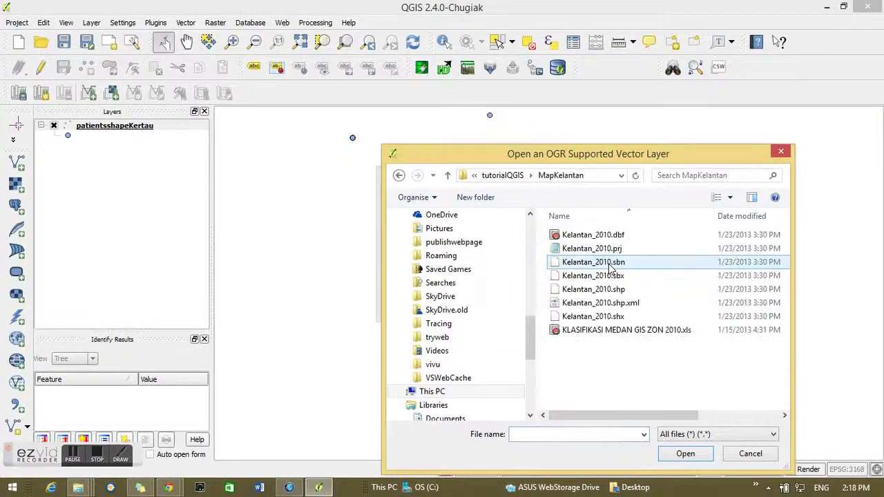
{"action": "left_click", "coordinate": [635, 293]}
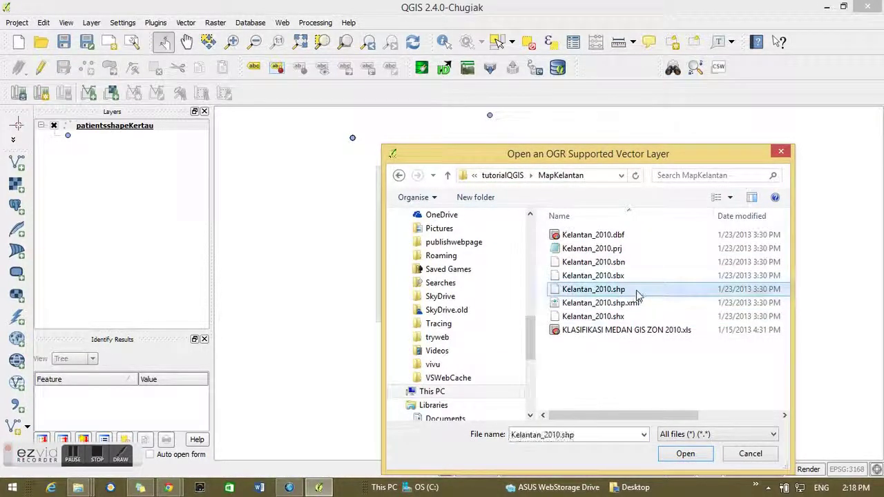
{"action": "left_click", "coordinate": [699, 456]}
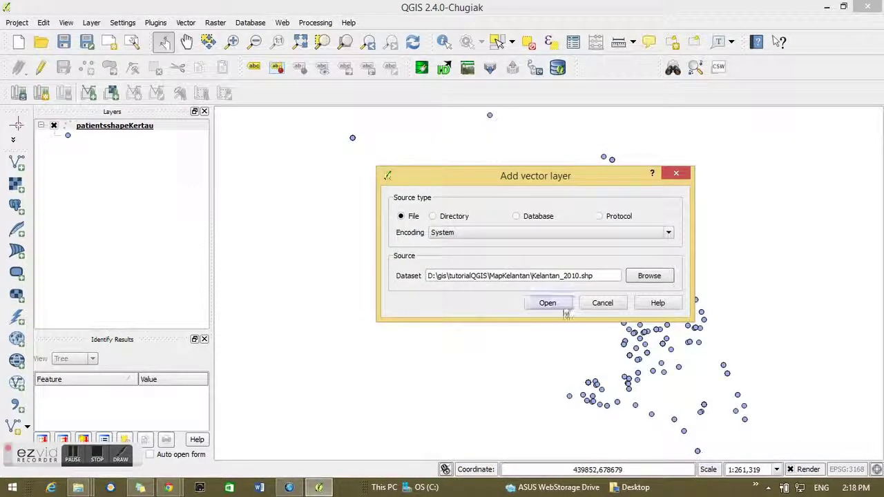
{"action": "left_click", "coordinate": [547, 303]}
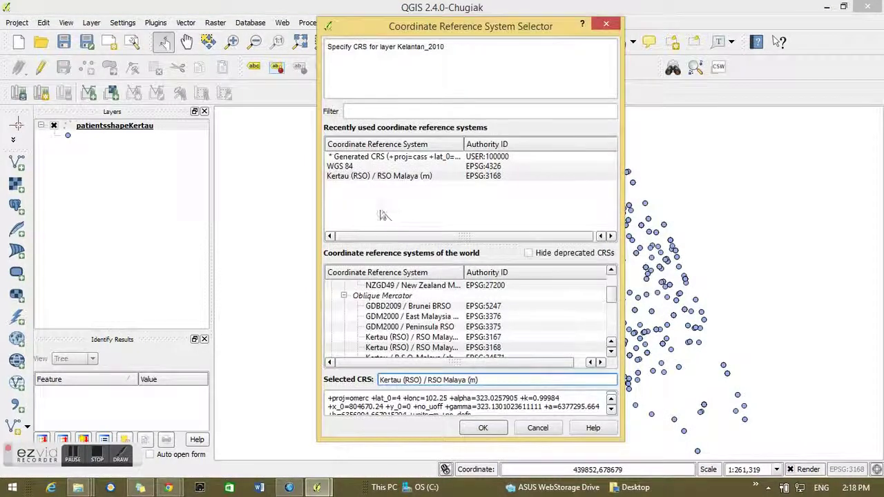
{"action": "left_click", "coordinate": [370, 179]}
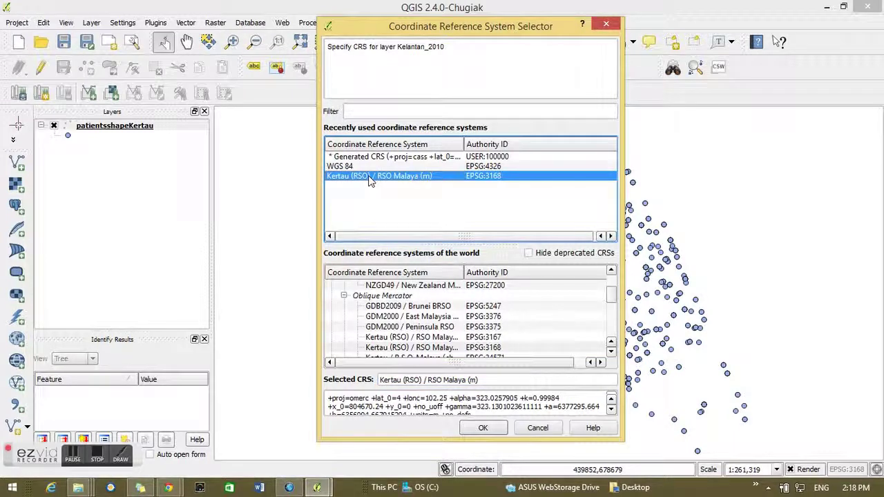
{"action": "left_click", "coordinate": [487, 428]}
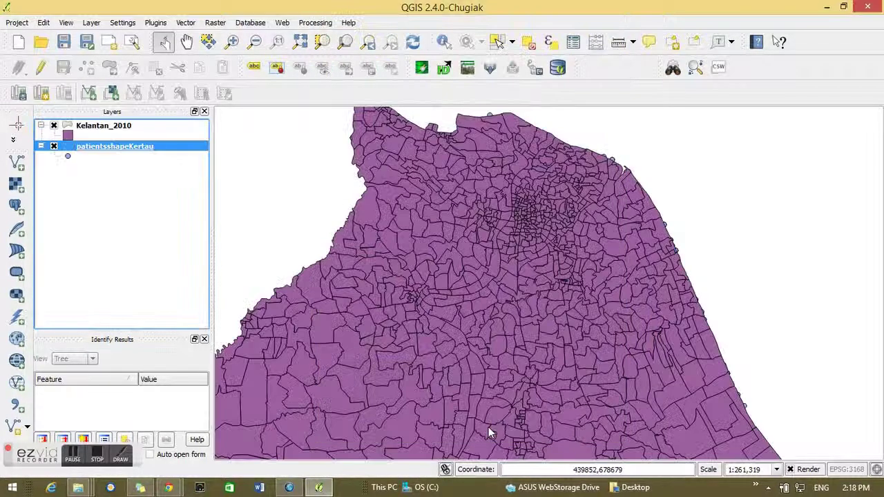
Step: Drag Kelantan_2010 below patientsshapeKertau in the Layers panel
{"action": "left_click", "coordinate": [105, 128]}
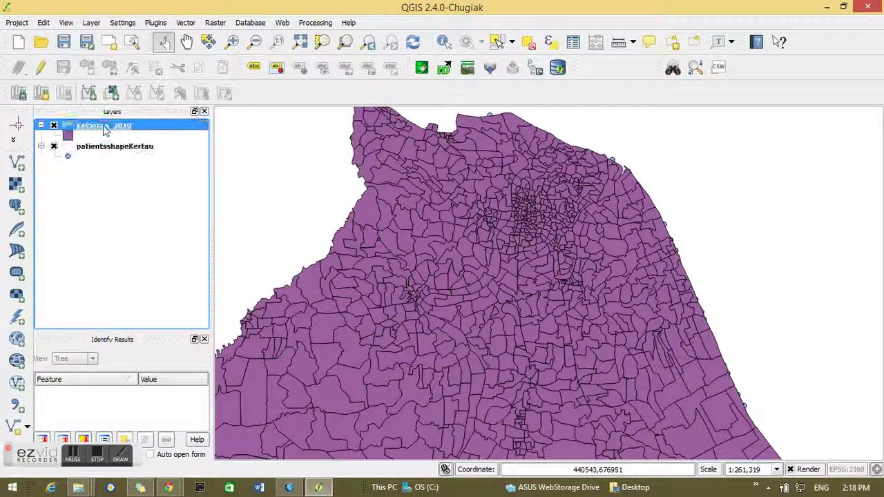
{"action": "left_click_drag", "start_coordinate": [52, 142], "coordinate": [50, 173]}
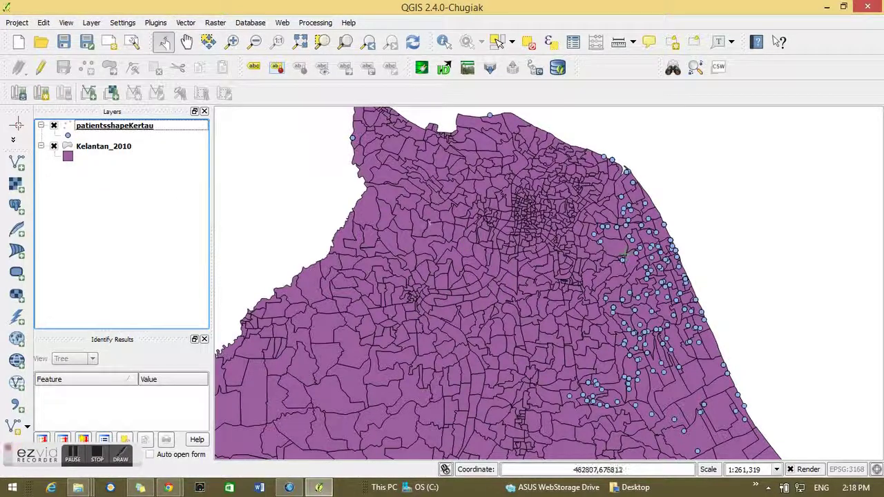
Step: Open Count Points in Polygon and replace the default PNTCNT field name with Cases
{"action": "left_click", "coordinate": [185, 25]}
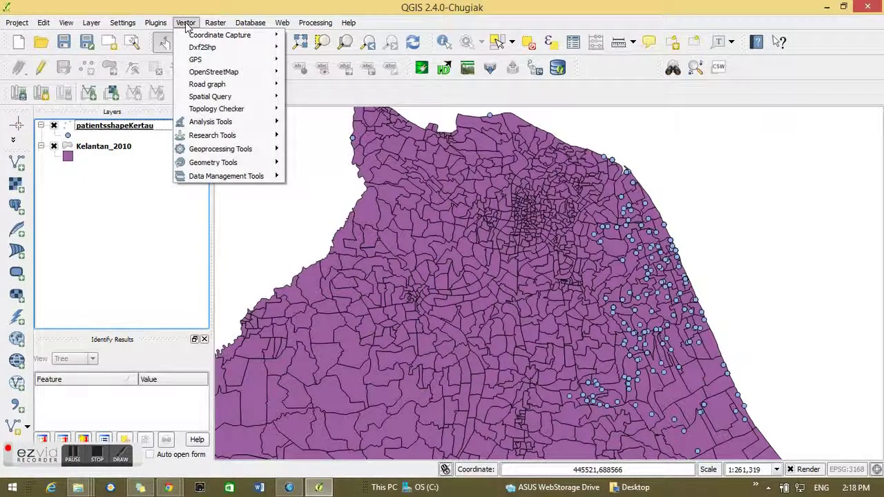
{"action": "mouse_move", "coordinate": [208, 123]}
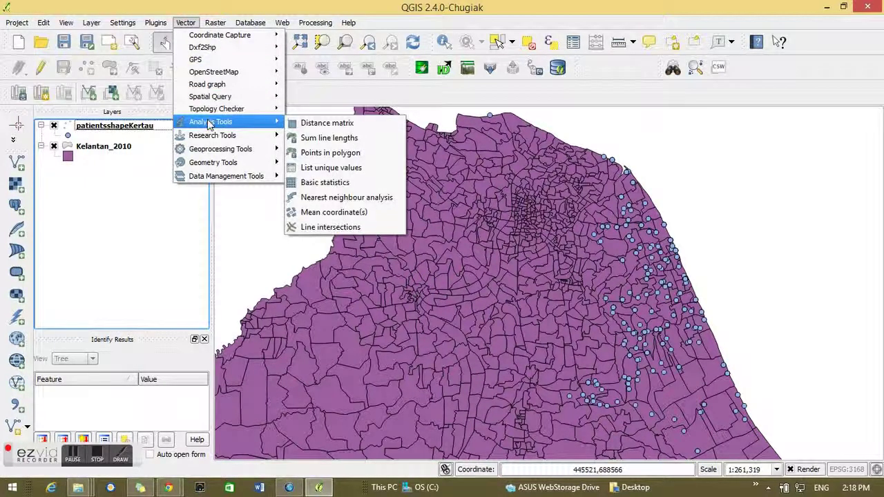
{"action": "left_click", "coordinate": [304, 153]}
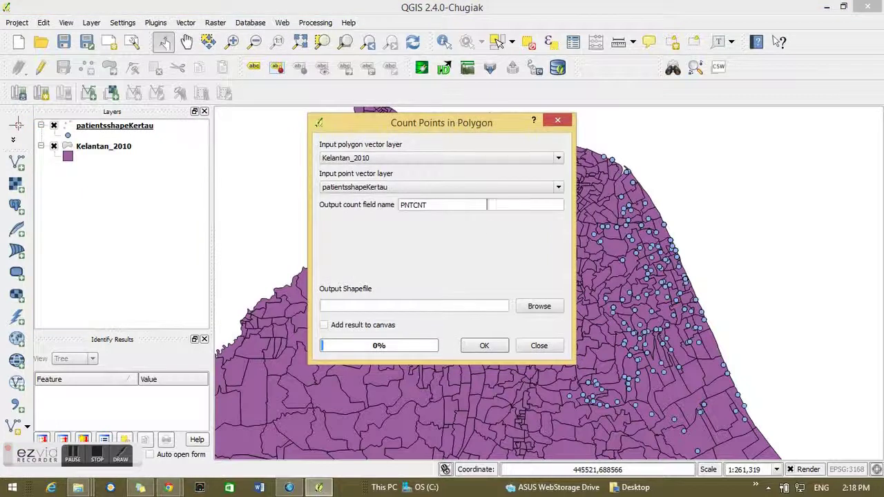
{"action": "double_click", "coordinate": [473, 206]}
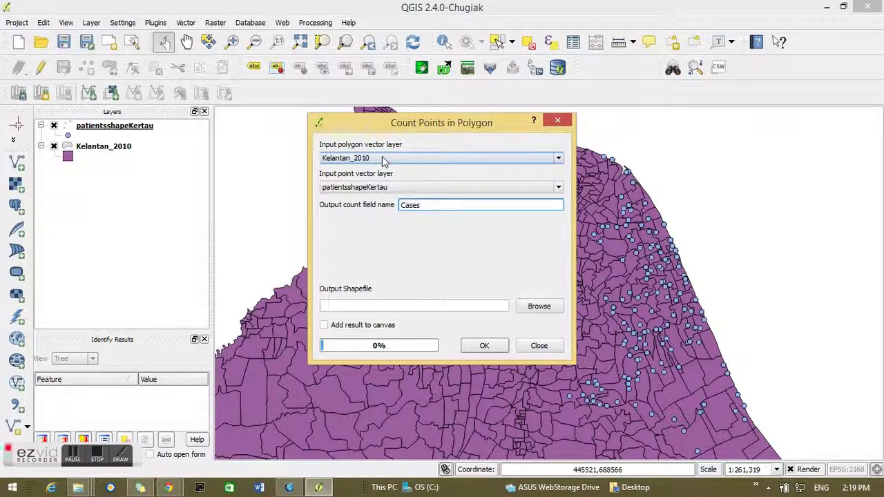
Step: Set the output file to casesPerMukim.shp, replacing the existing file
{"action": "left_click", "coordinate": [537, 306]}
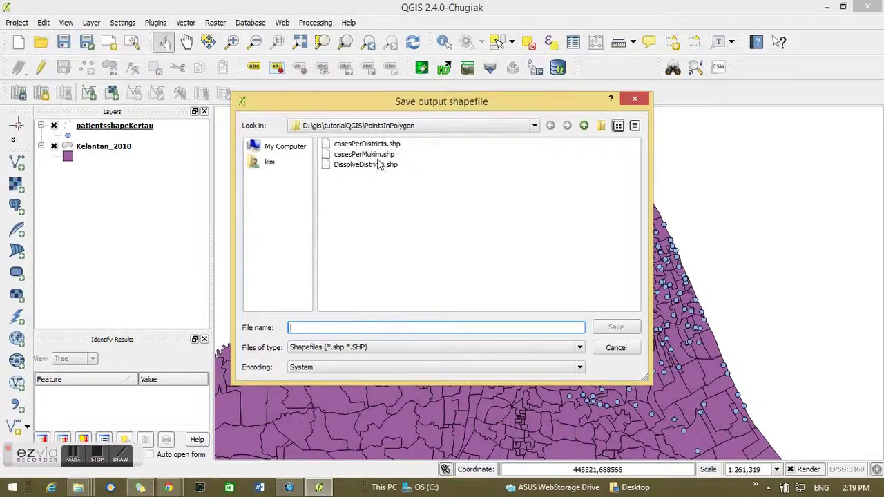
{"action": "left_click", "coordinate": [379, 155]}
{"action": "left_click", "coordinate": [381, 329]}
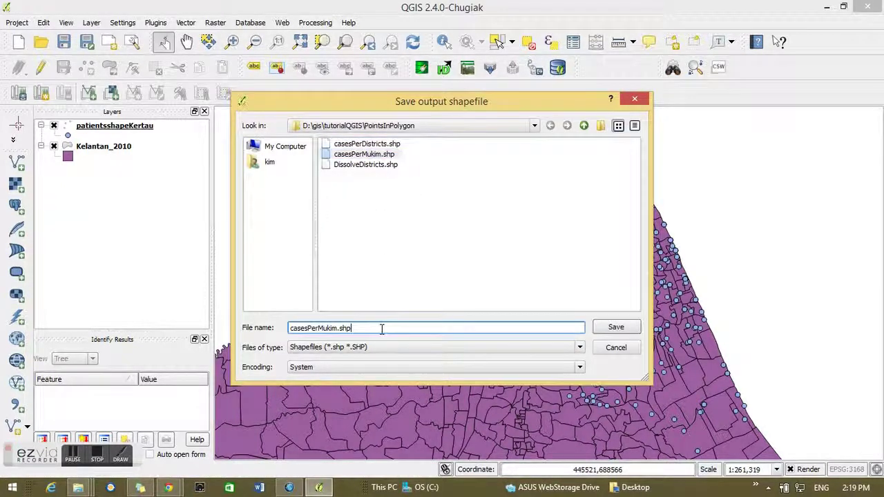
{"action": "left_click", "coordinate": [615, 329]}
{"action": "left_click", "coordinate": [414, 257]}
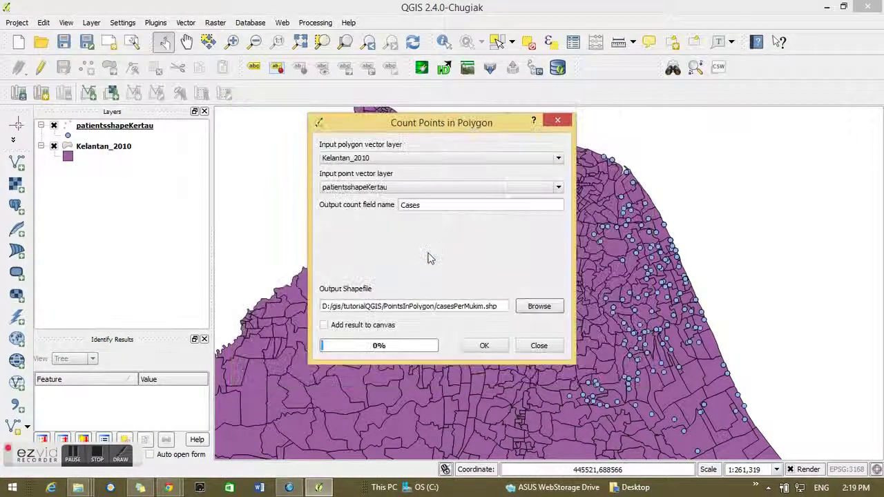
Step: Add the result to the map, run the count, and assign Kertau (RSO) / RSO Malaya (m) CRS
{"action": "left_click", "coordinate": [379, 324]}
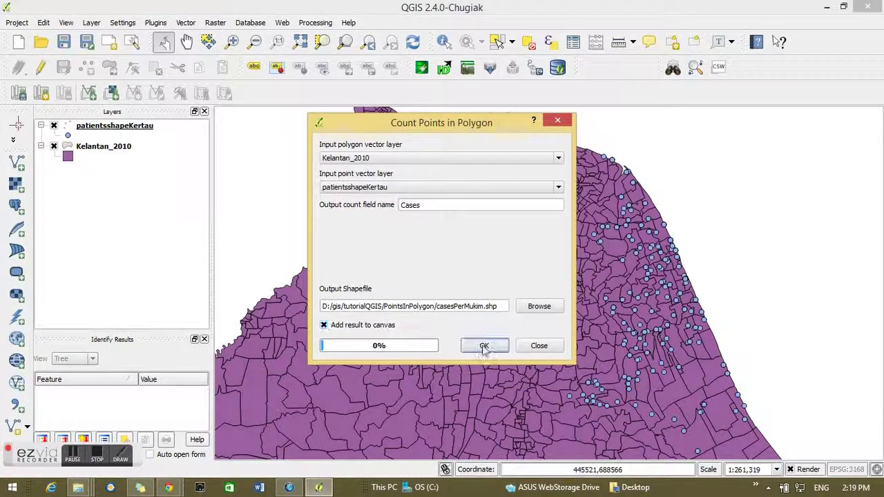
{"action": "left_click", "coordinate": [485, 347]}
{"action": "left_click", "coordinate": [438, 257]}
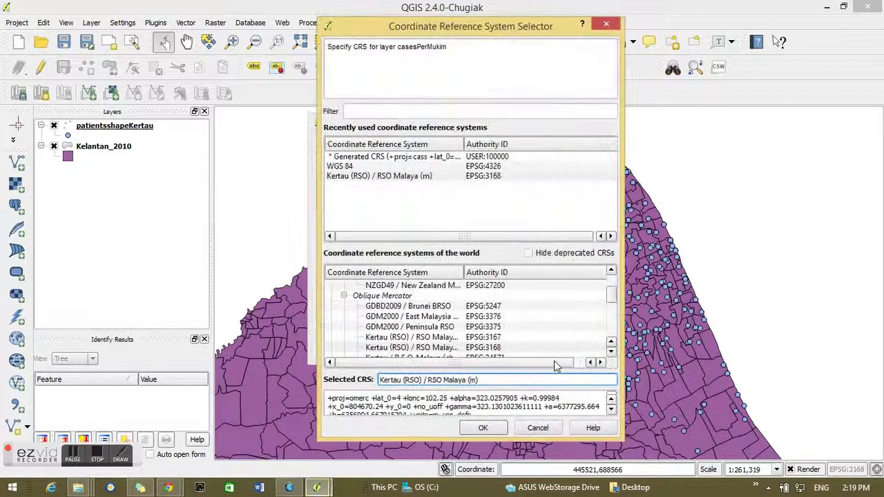
{"action": "left_click", "coordinate": [393, 179]}
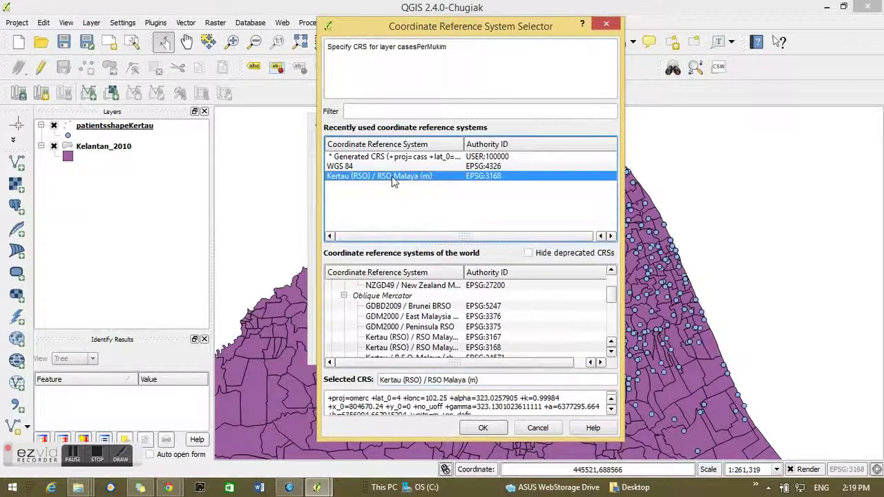
{"action": "left_click", "coordinate": [502, 427]}
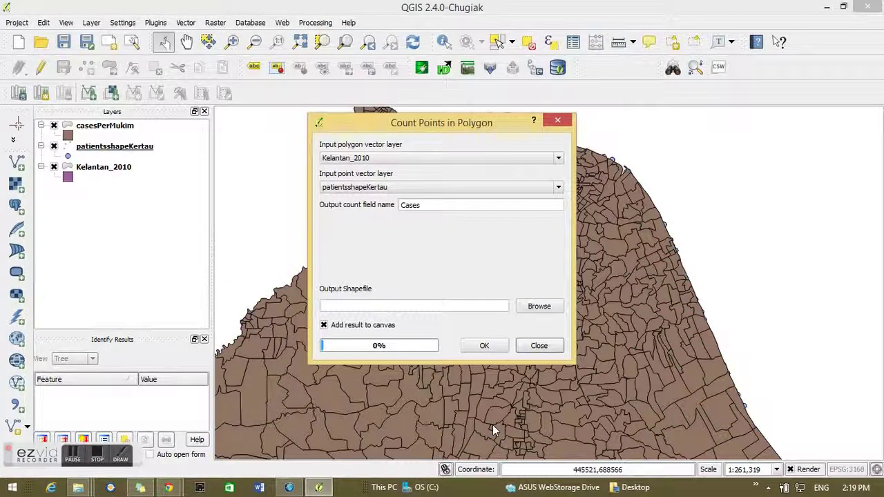
Step: Close Count Points in Polygon and toggle patientsshapeKertau and Kelantan_2010 visibility back on
{"action": "left_click", "coordinate": [539, 347]}
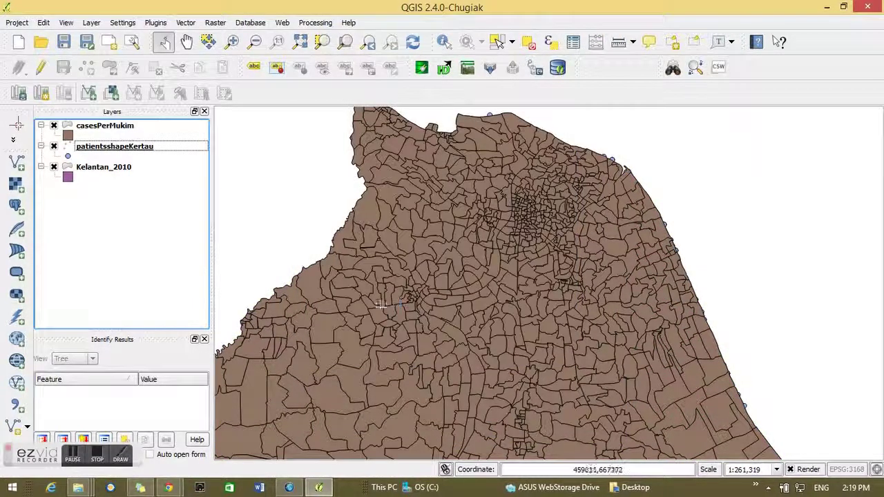
{"action": "left_click", "coordinate": [54, 146]}
{"action": "left_click", "coordinate": [55, 146]}
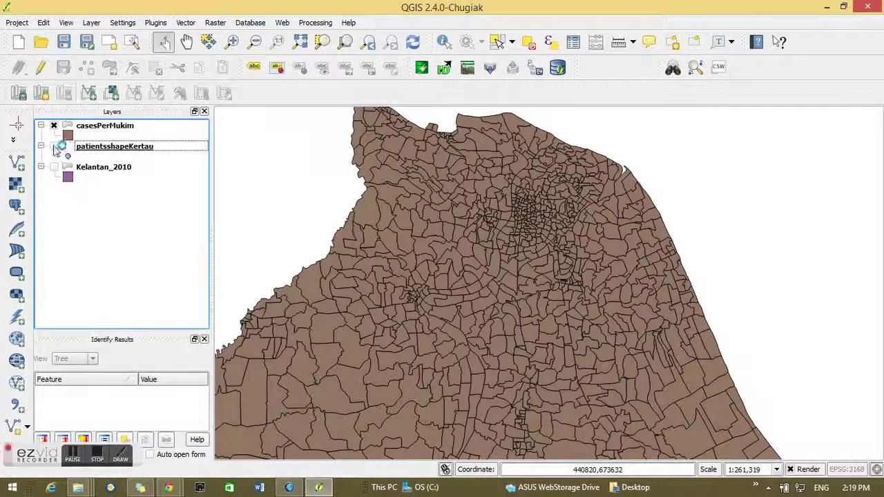
{"action": "left_click", "coordinate": [54, 167]}
{"action": "right_click", "coordinate": [100, 128]}
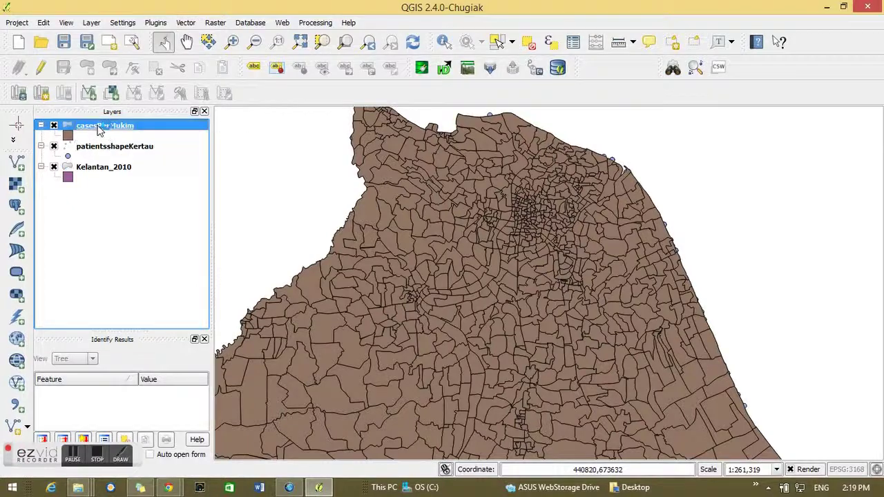
{"action": "left_click", "coordinate": [147, 230]}
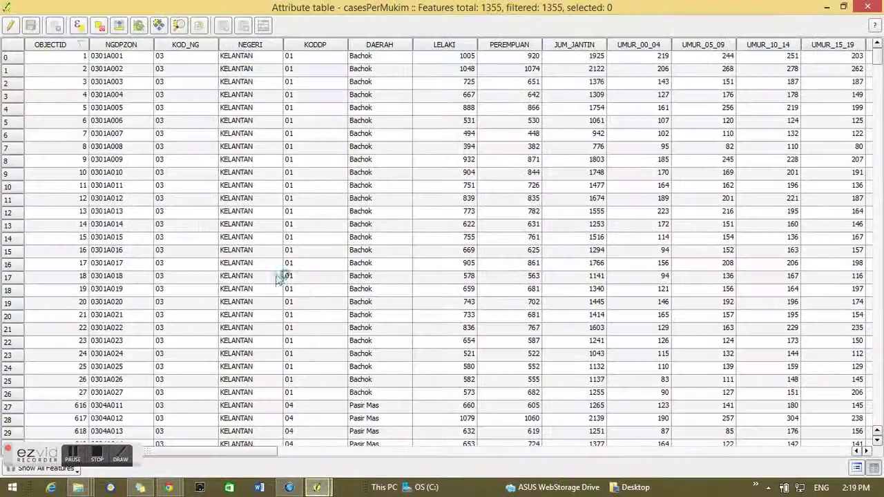
{"action": "left_click_drag", "start_coordinate": [235, 453], "coordinate": [814, 453]}
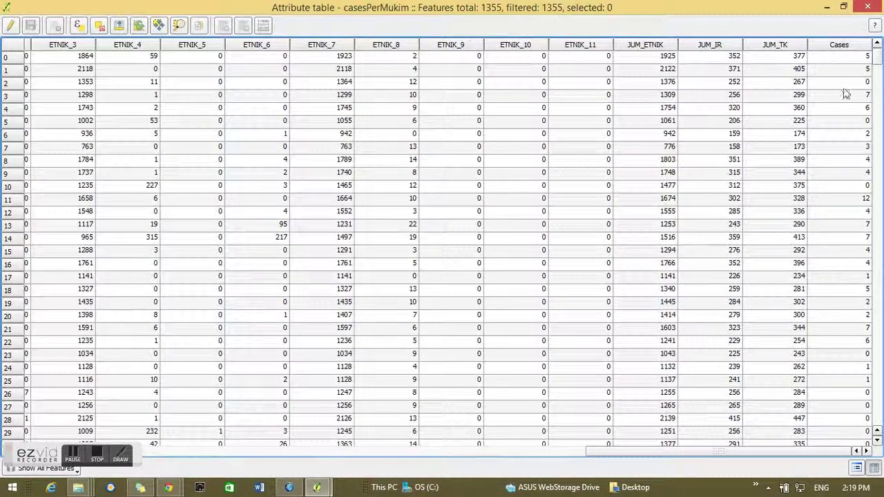
{"action": "left_click", "coordinate": [868, 7]}
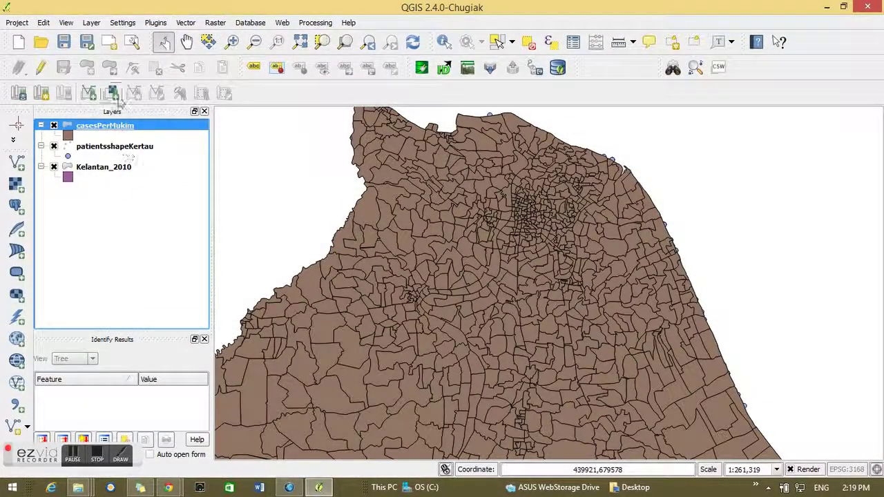
Step: Open Vector > Geoprocessing Tools to reach the Dissolve tool
{"action": "left_click", "coordinate": [185, 22]}
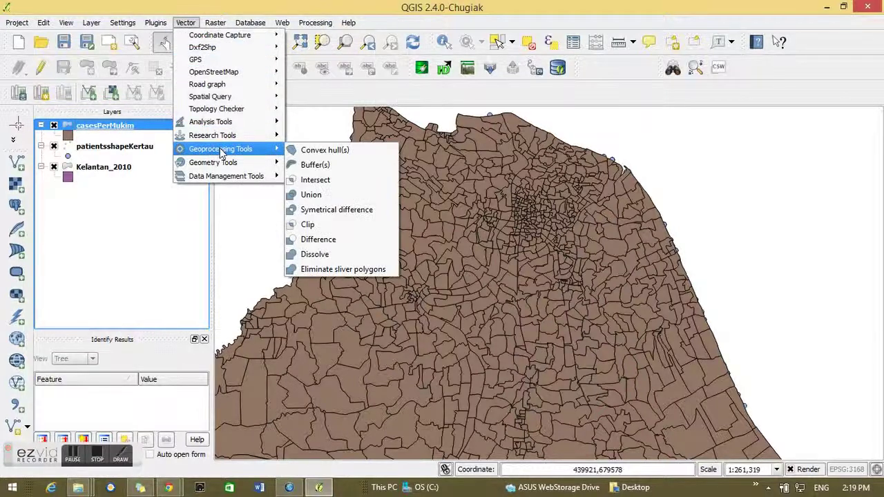
{"action": "mouse_move", "coordinate": [222, 166]}
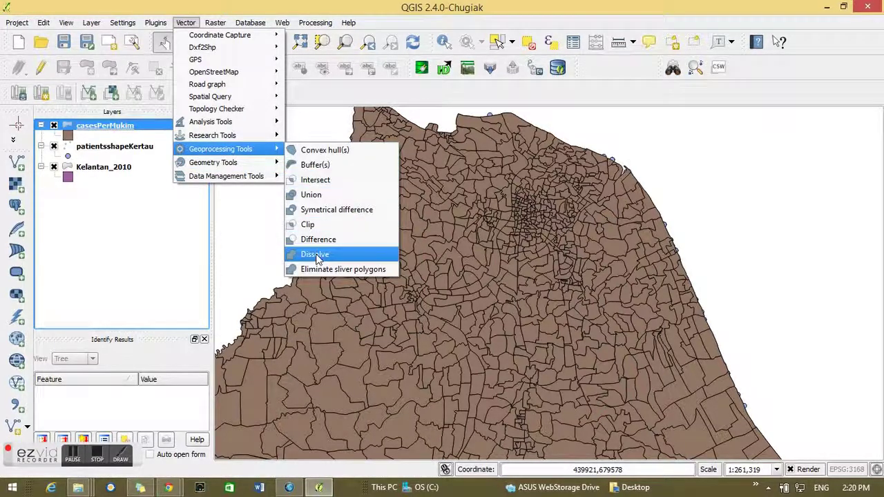
Step: Set Dissolve to merge by DAERAH, writing to DissolveDistricts.shp and replacing the old file
{"action": "left_click", "coordinate": [347, 258]}
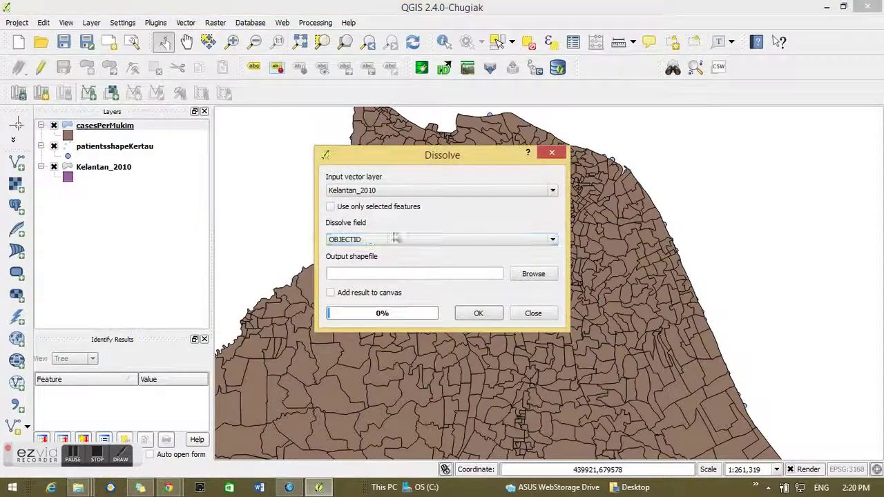
{"action": "left_click", "coordinate": [553, 240]}
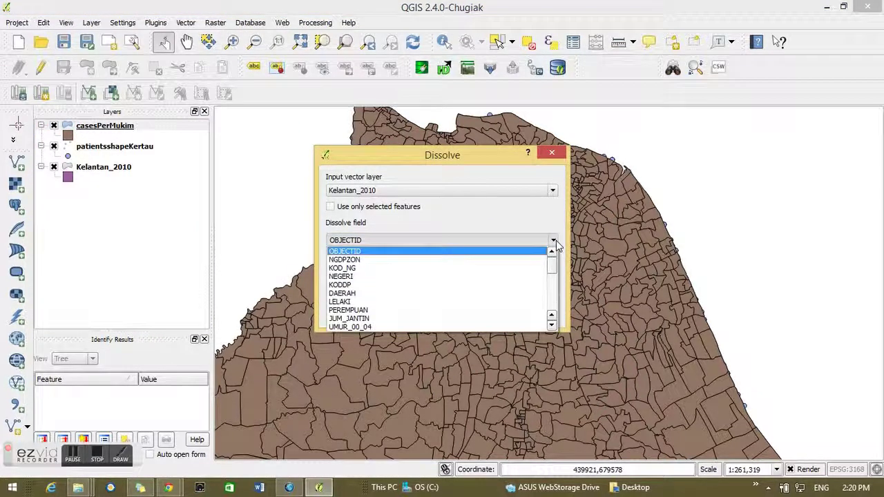
{"action": "left_click", "coordinate": [422, 293]}
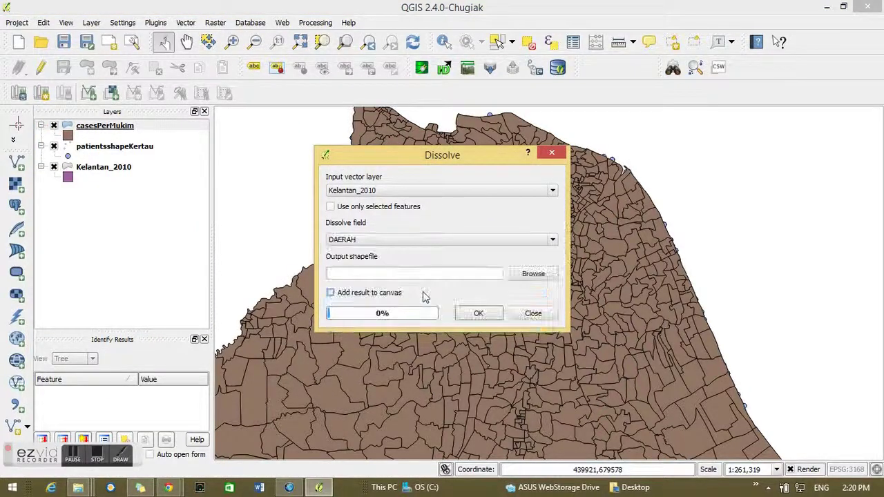
{"action": "left_click", "coordinate": [533, 274]}
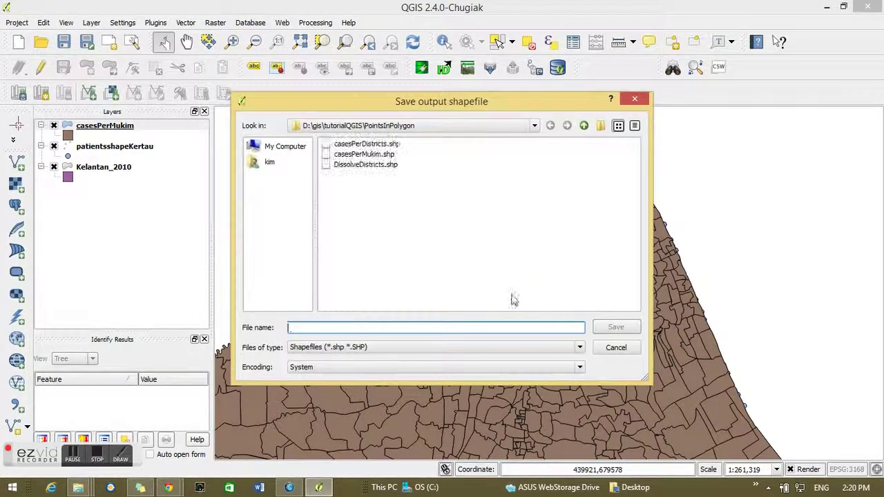
{"action": "left_click", "coordinate": [371, 167]}
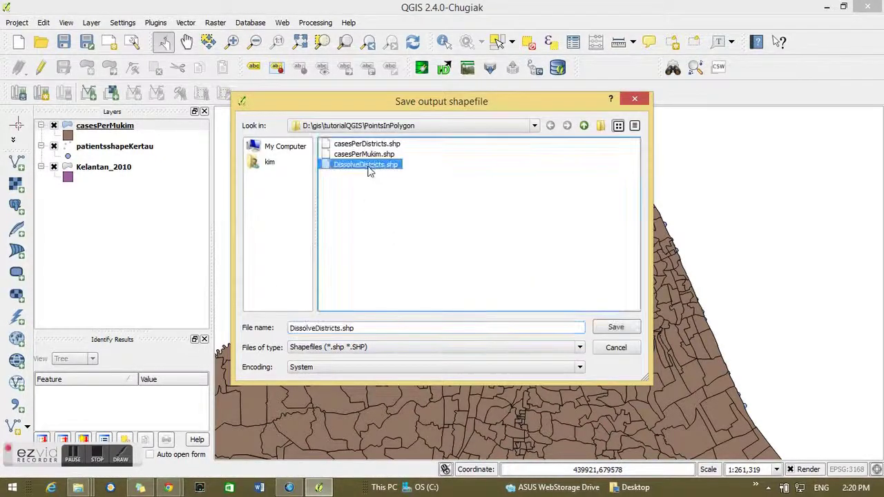
{"action": "left_click", "coordinate": [624, 329]}
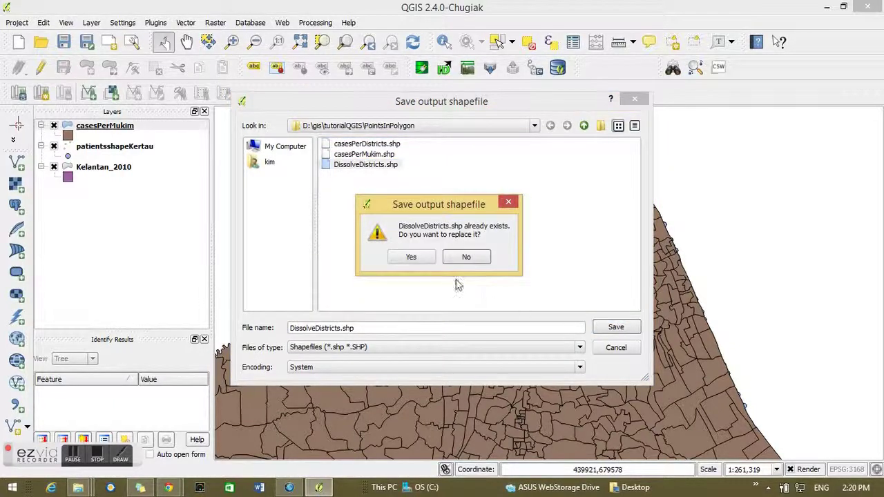
{"action": "left_click", "coordinate": [414, 258]}
Step: Add the result to the map, run the dissolve, and assign Kertau (RSO) / RSO Malaya (m) CRS
{"action": "left_click", "coordinate": [330, 292]}
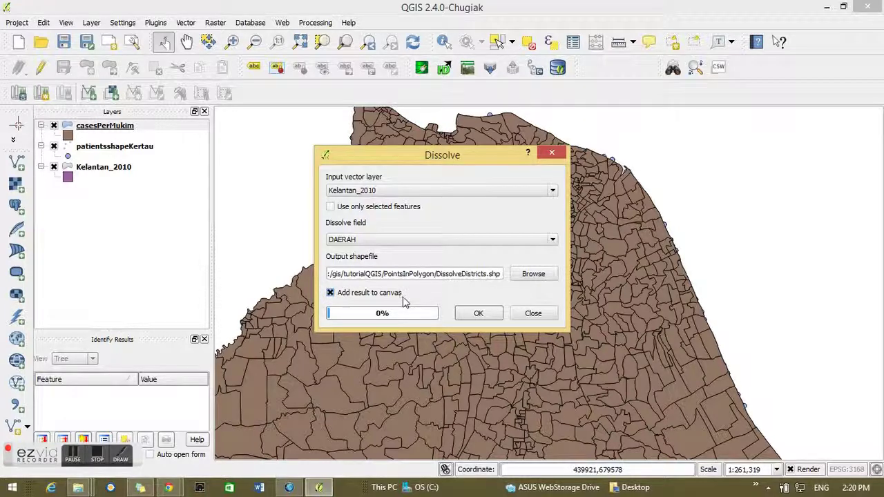
{"action": "left_click", "coordinate": [477, 314]}
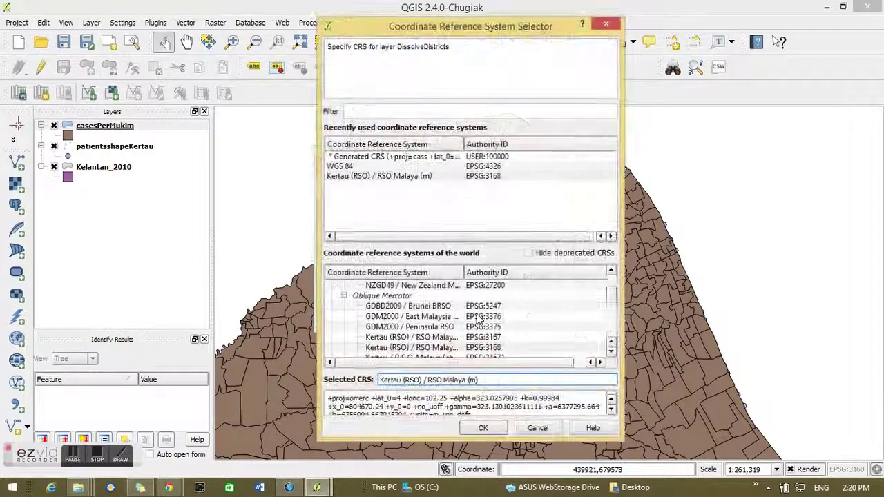
{"action": "left_click", "coordinate": [359, 178]}
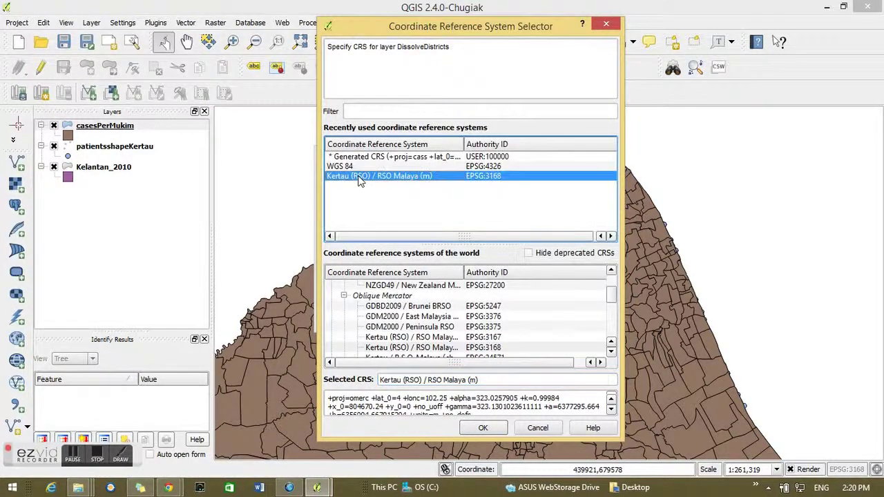
{"action": "left_click", "coordinate": [483, 428]}
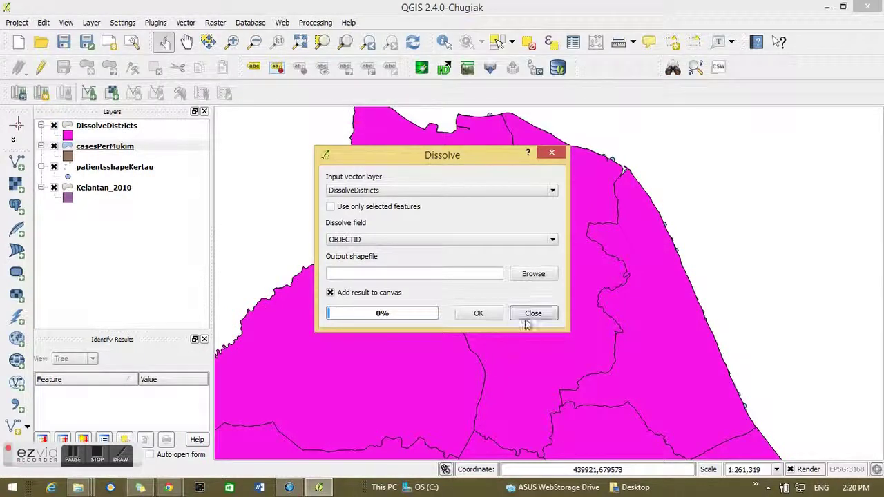
Step: Close Dissolve and pan the map to show all the merged districts
{"action": "left_click", "coordinate": [531, 314]}
{"action": "scroll", "coordinate": [504, 307], "scroll_direction": "down", "scroll_amount": 2}
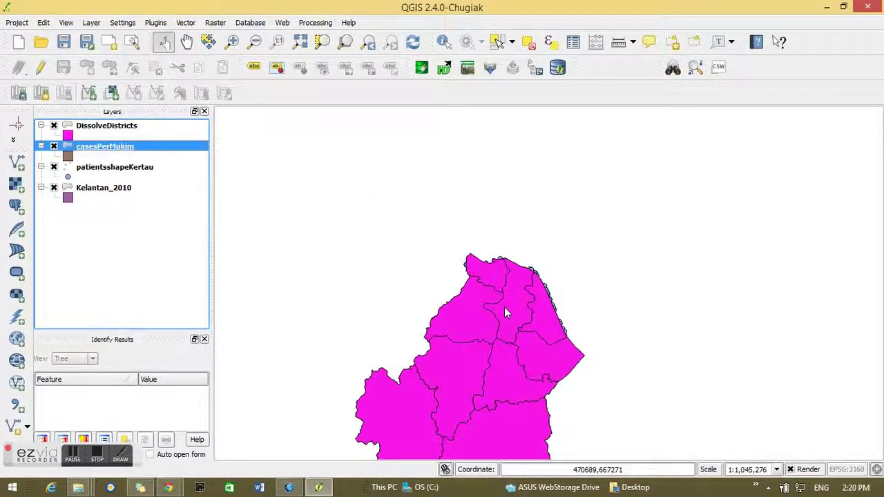
{"action": "left_click", "coordinate": [186, 42]}
{"action": "mouse_move", "coordinate": [411, 282]}
{"action": "left_mouse_down"}
{"action": "mouse_move", "coordinate": [442, 282]}
{"action": "mouse_move", "coordinate": [442, 243]}
{"action": "left_mouse_up"}
{"action": "left_click_drag", "start_coordinate": [428, 306], "coordinate": [452, 293]}
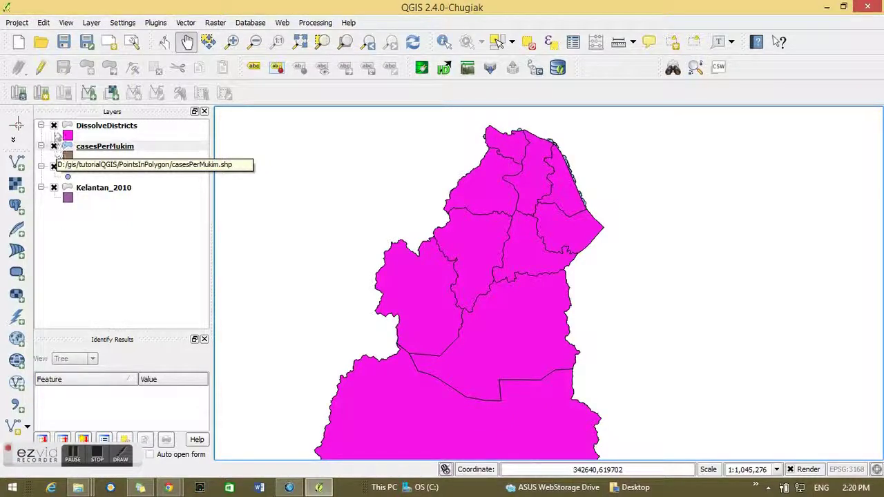
Step: Toggle DissolveDistricts visibility, view casesPerMukim properties without changes, then open the Vector menu
{"action": "left_click", "coordinate": [55, 126]}
{"action": "left_click", "coordinate": [55, 126]}
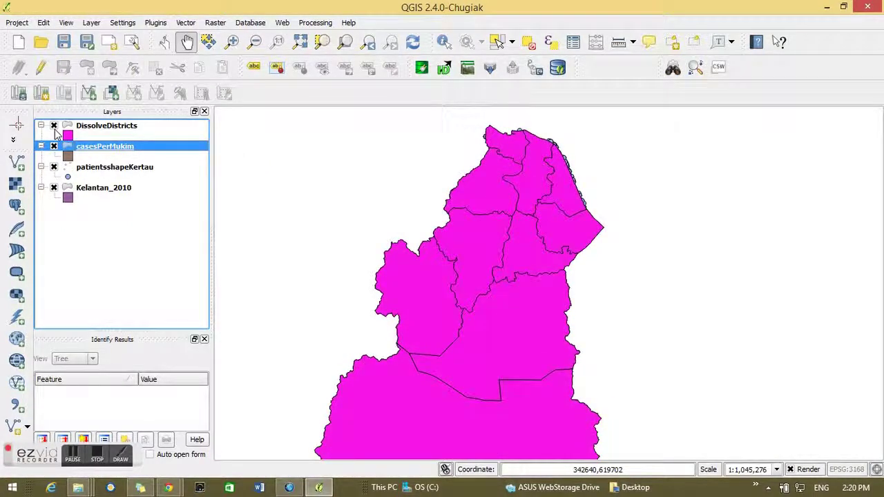
{"action": "double_click", "coordinate": [58, 131]}
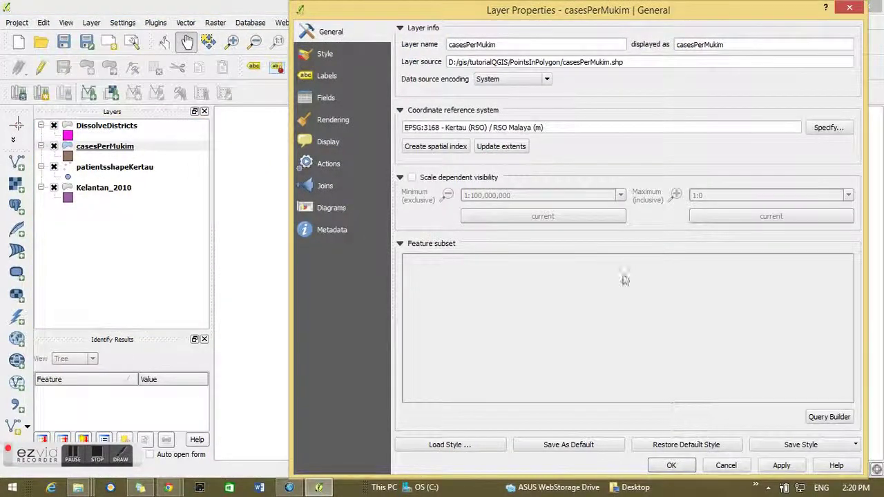
{"action": "left_click", "coordinate": [726, 466]}
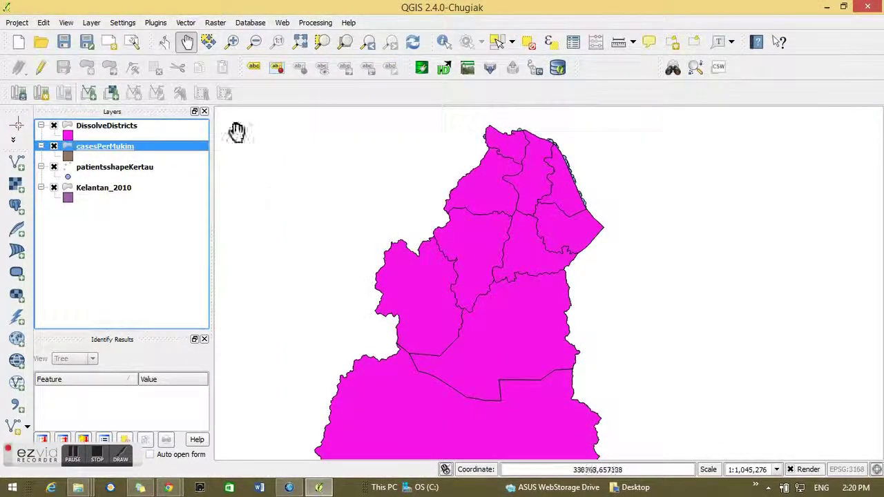
{"action": "left_click", "coordinate": [186, 22]}
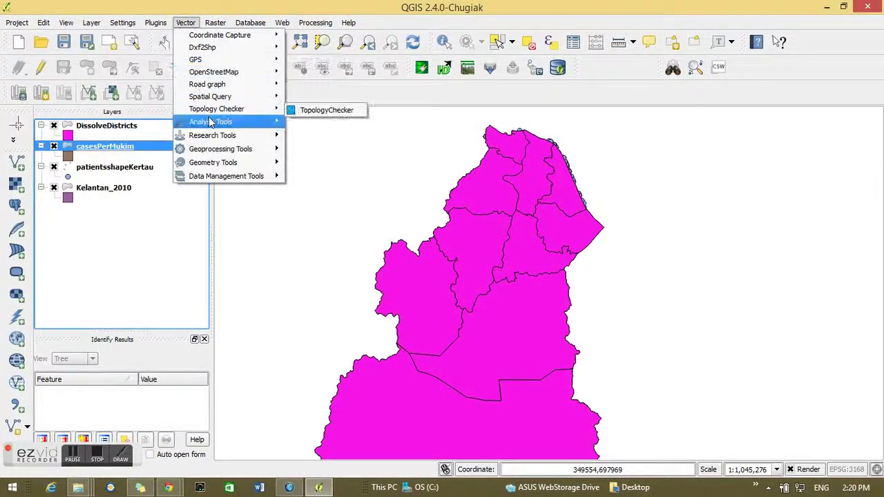
Step: Open Count Points in Polygon and replace the default count field name with 'cases'
{"action": "mouse_move", "coordinate": [212, 123]}
{"action": "left_click", "coordinate": [322, 151]}
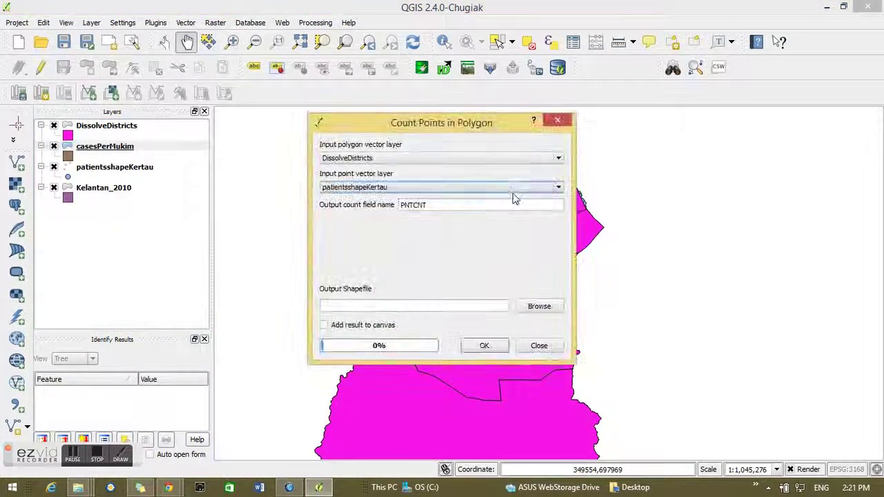
{"action": "double_click", "coordinate": [535, 206]}
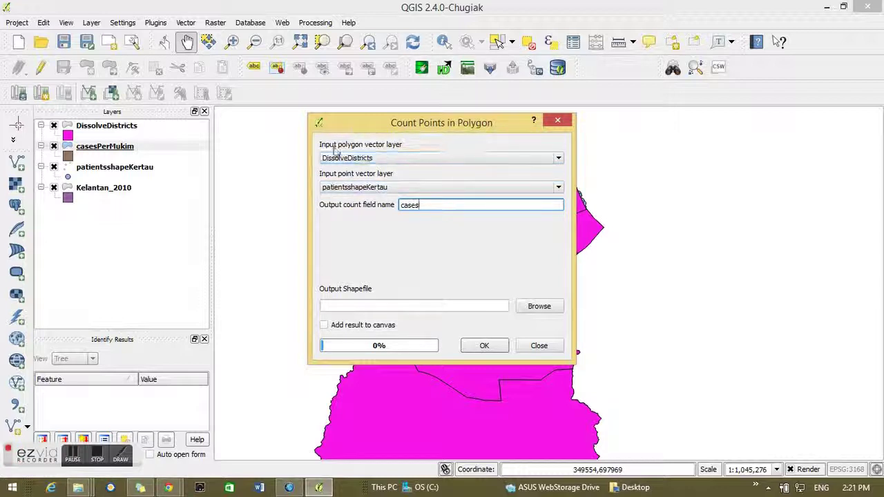
Step: Set the output file to casesPerDistricts.shp, replacing the existing file
{"action": "left_click", "coordinate": [539, 306]}
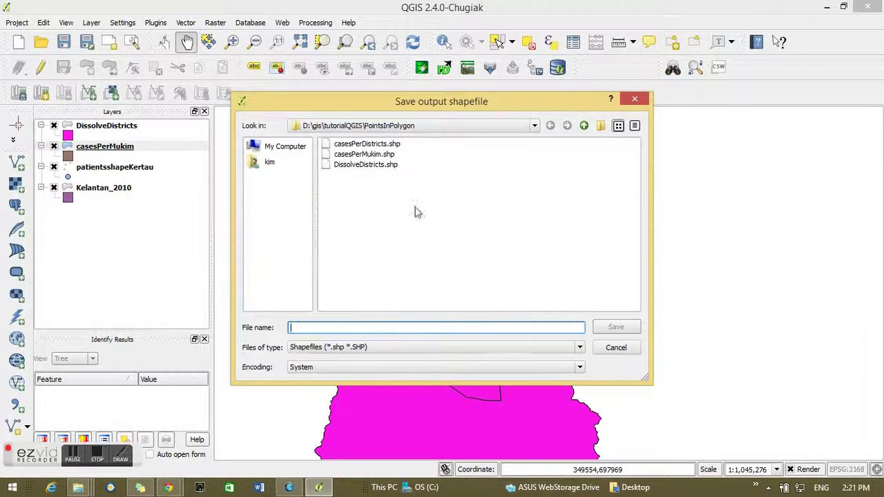
{"action": "left_click", "coordinate": [387, 145]}
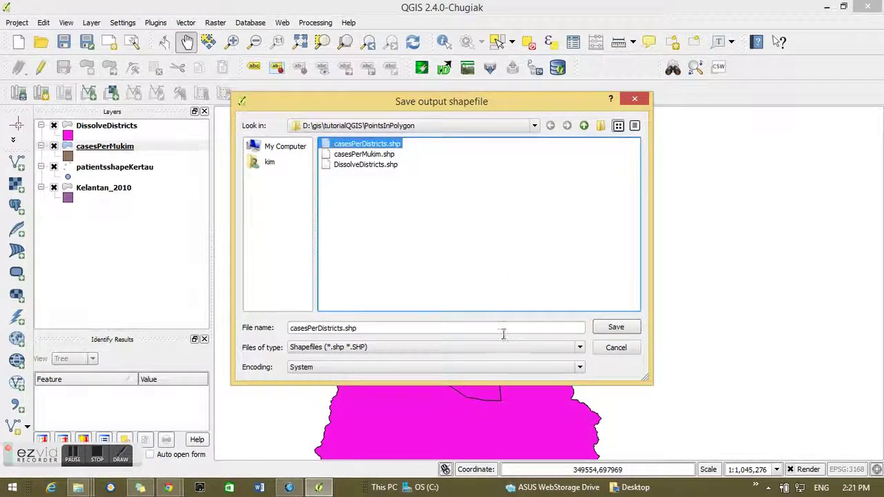
{"action": "left_click", "coordinate": [610, 335]}
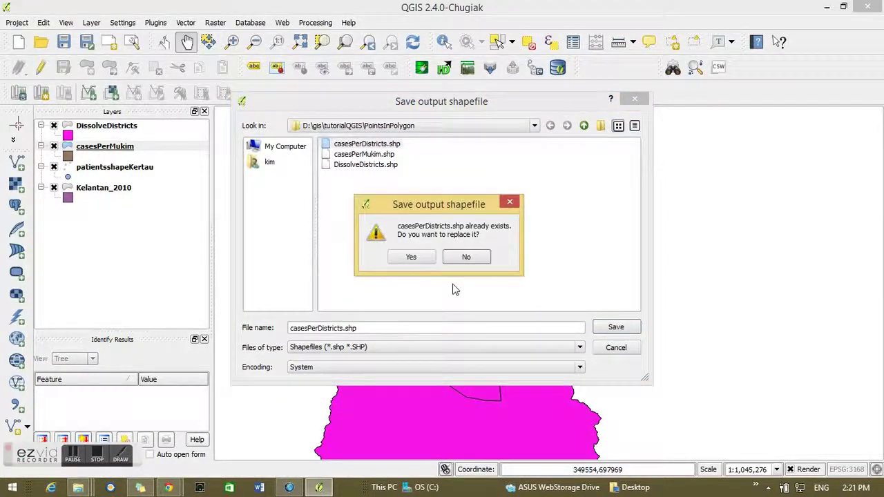
{"action": "left_click", "coordinate": [432, 260]}
Step: Run the count with the result added to the map, assign Kertau (RSO) / RSO Malaya (m) CRS, and close the tool
{"action": "left_click", "coordinate": [367, 326]}
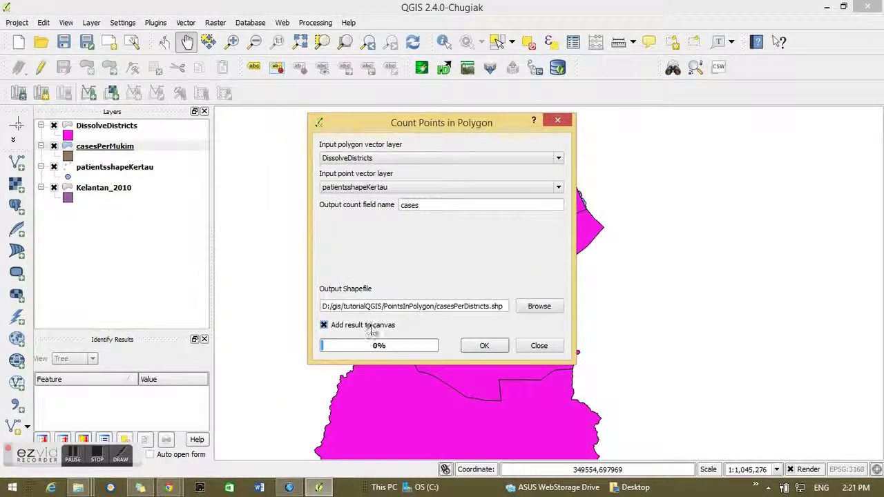
{"action": "left_click", "coordinate": [484, 346]}
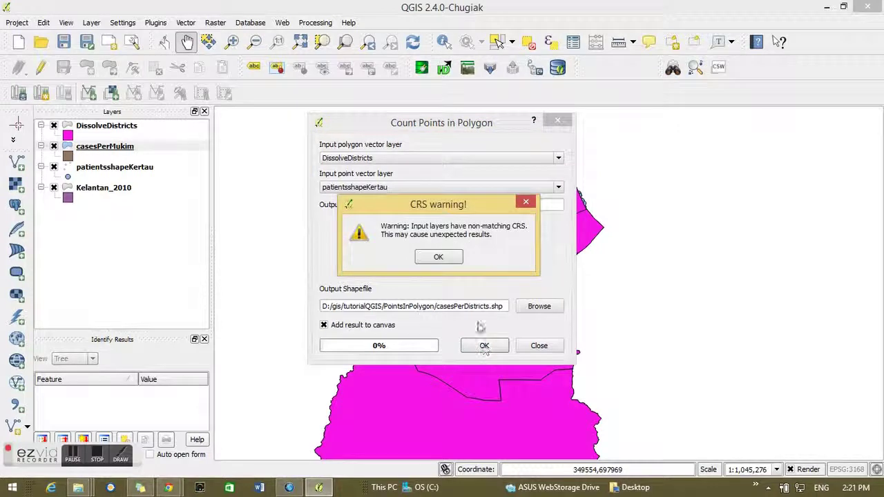
{"action": "left_click", "coordinate": [457, 262]}
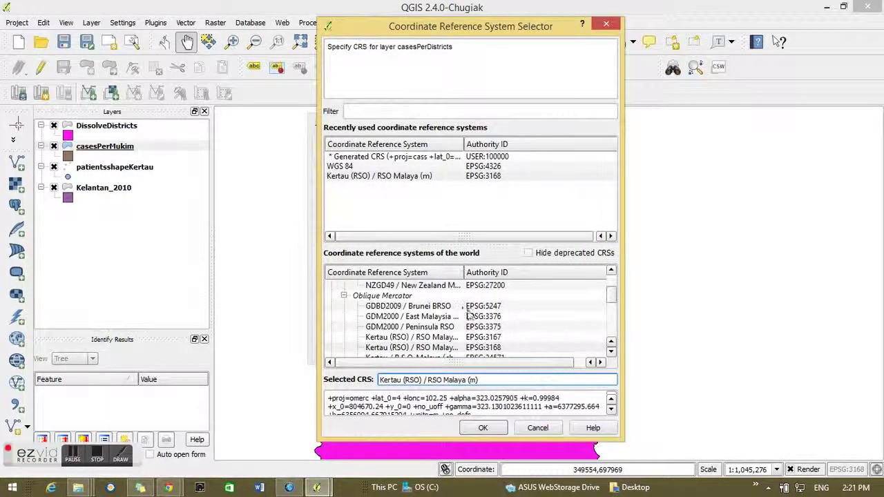
{"action": "left_click", "coordinate": [392, 178]}
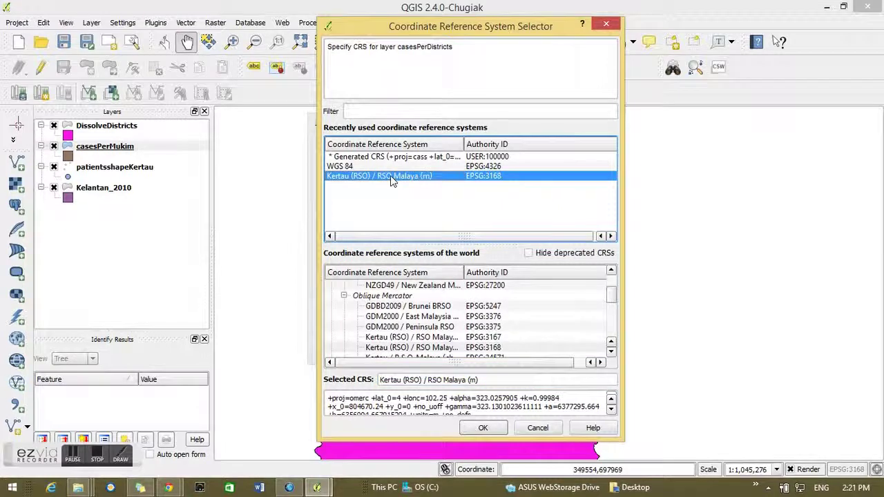
{"action": "left_click", "coordinate": [486, 428]}
{"action": "left_click", "coordinate": [540, 349]}
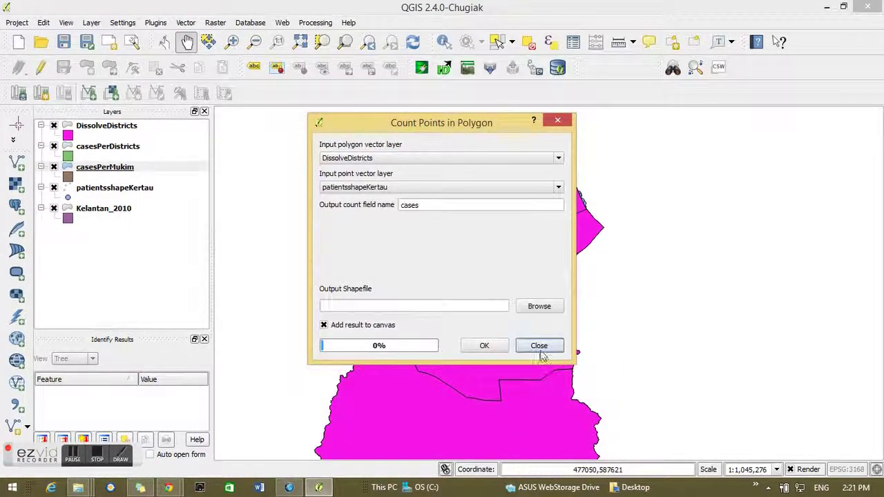
{"action": "right_click", "coordinate": [98, 146]}
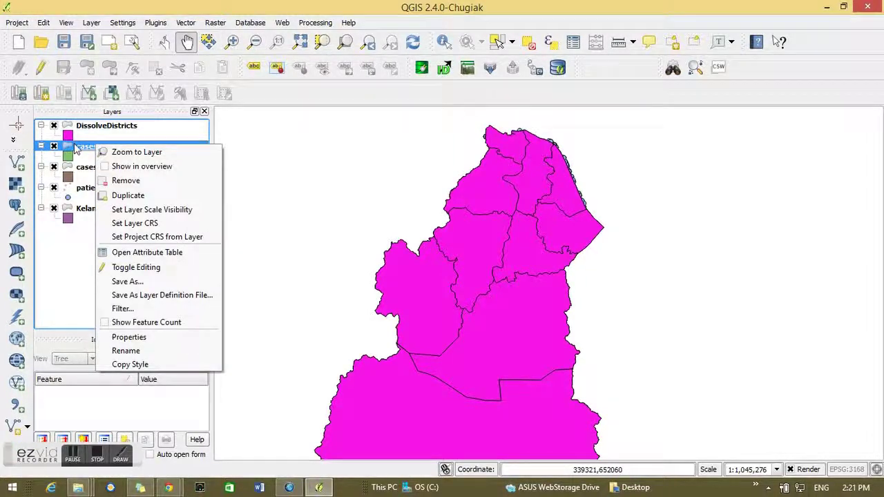
{"action": "left_click", "coordinate": [62, 274]}
{"action": "right_click", "coordinate": [80, 147]}
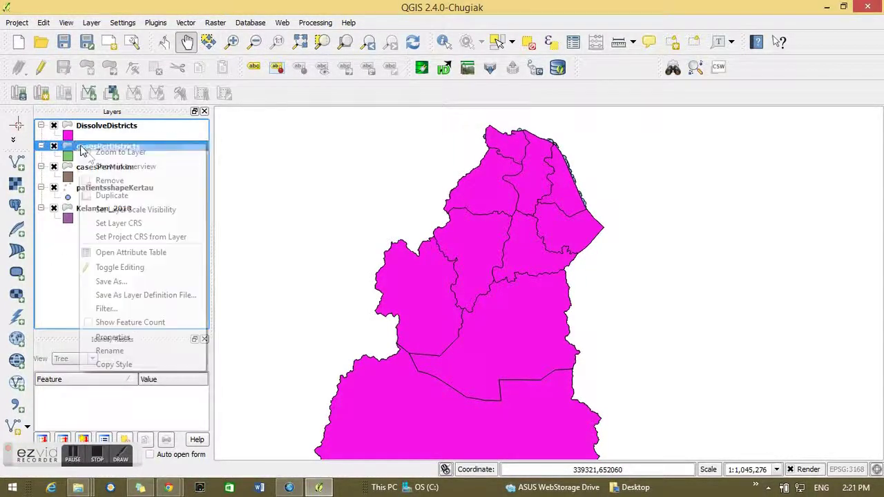
{"action": "left_click", "coordinate": [142, 259]}
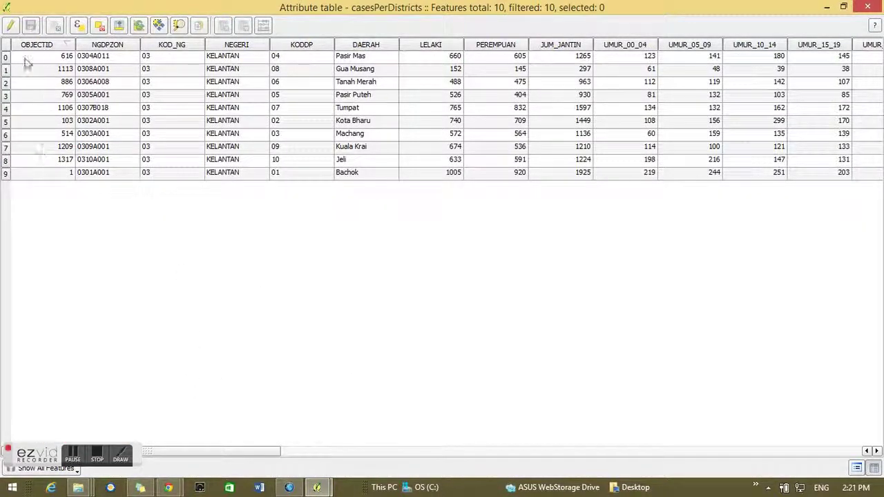
{"action": "left_click_drag", "start_coordinate": [265, 454], "coordinate": [850, 454]}
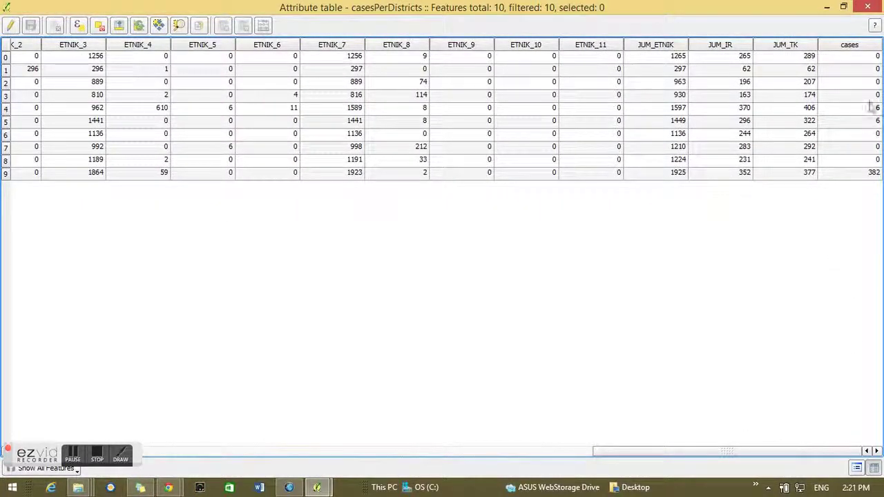
{"action": "left_click", "coordinate": [868, 6]}
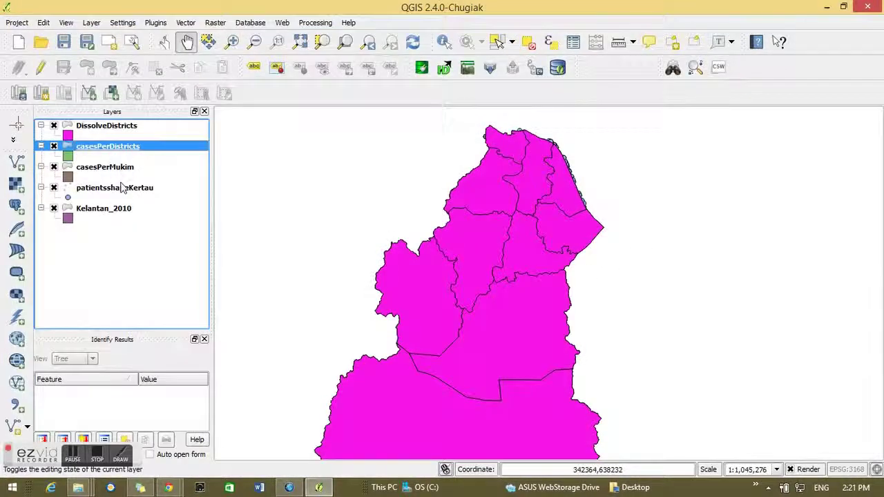
Step: Move DissolveDistricts to the bottom of the layer list and hide casesPerDistricts and Kelantan_2010
{"action": "left_click", "coordinate": [100, 130]}
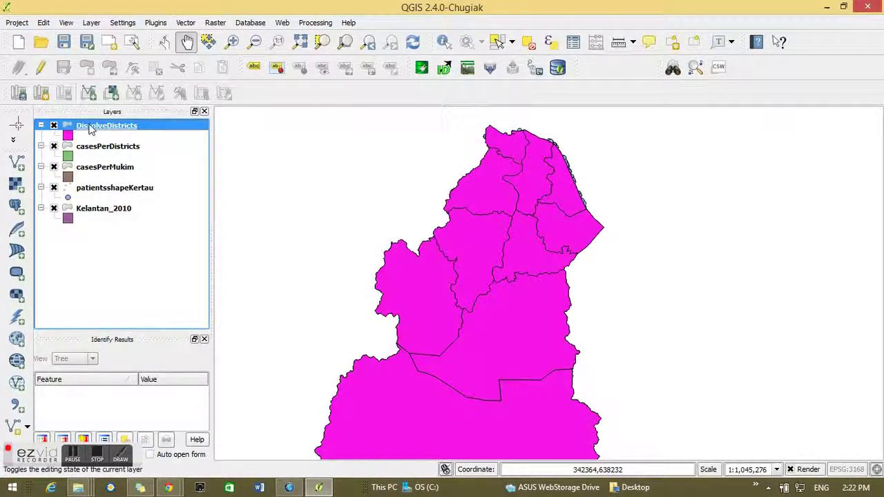
{"action": "left_click_drag", "start_coordinate": [90, 130], "coordinate": [50, 235]}
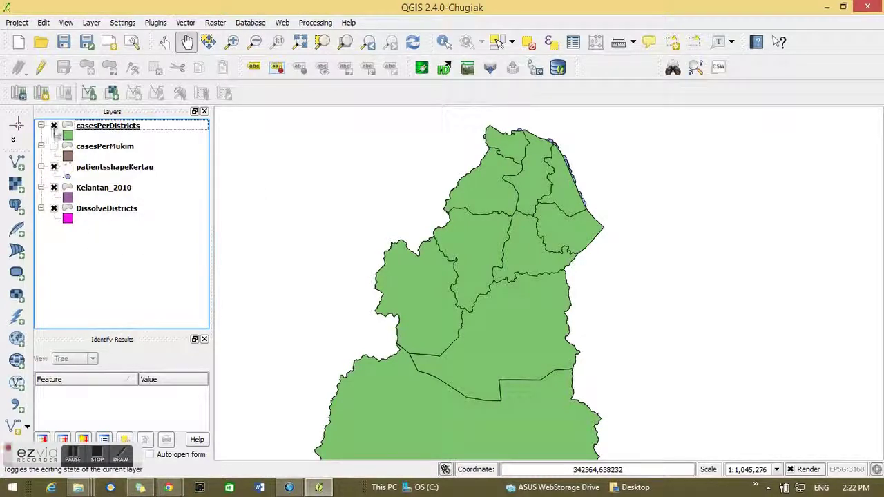
{"action": "left_click", "coordinate": [53, 126]}
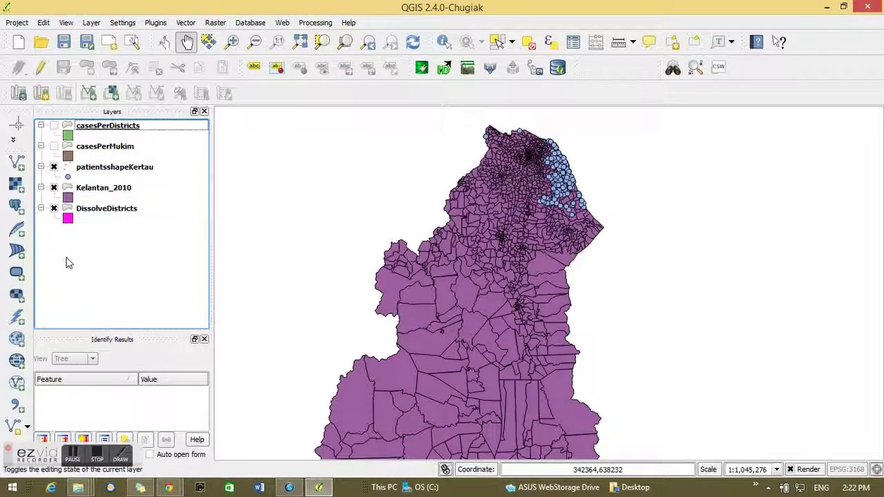
{"action": "left_click", "coordinate": [54, 188]}
Step: Zoom and pan to the eastern coastal districts, briefly showing Kelantan_2010 for comparison
{"action": "scroll", "coordinate": [485, 256], "scroll_direction": "up", "scroll_amount": 2}
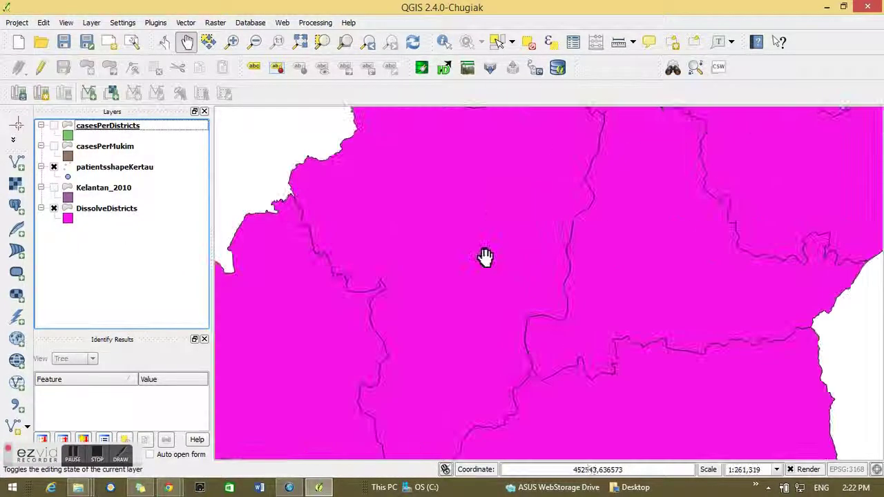
{"action": "left_click_drag", "start_coordinate": [461, 206], "coordinate": [440, 290]}
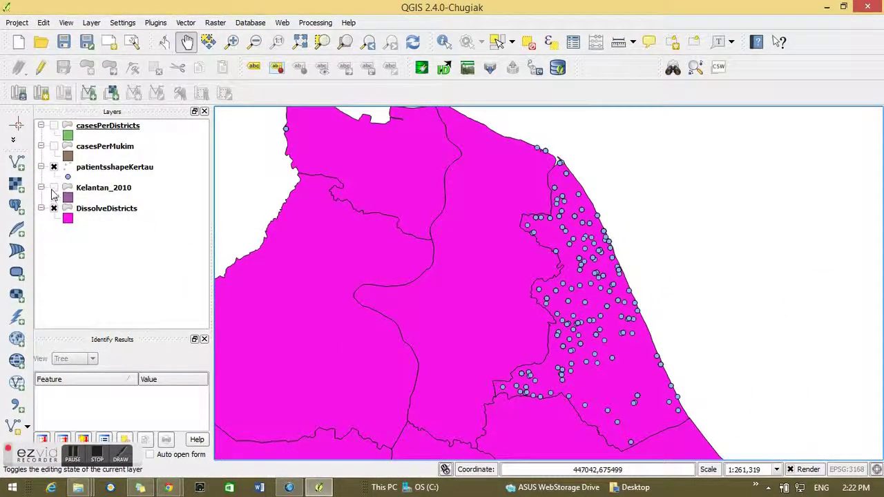
{"action": "left_click", "coordinate": [53, 188]}
{"action": "left_click", "coordinate": [53, 188]}
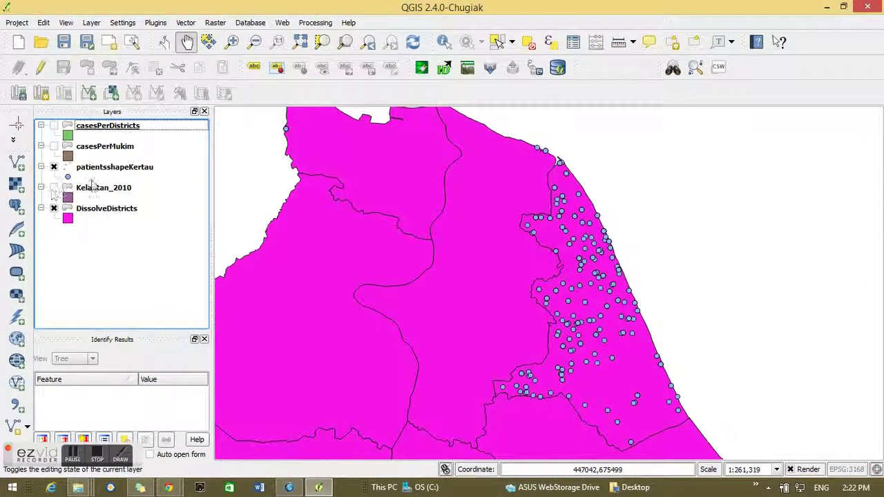